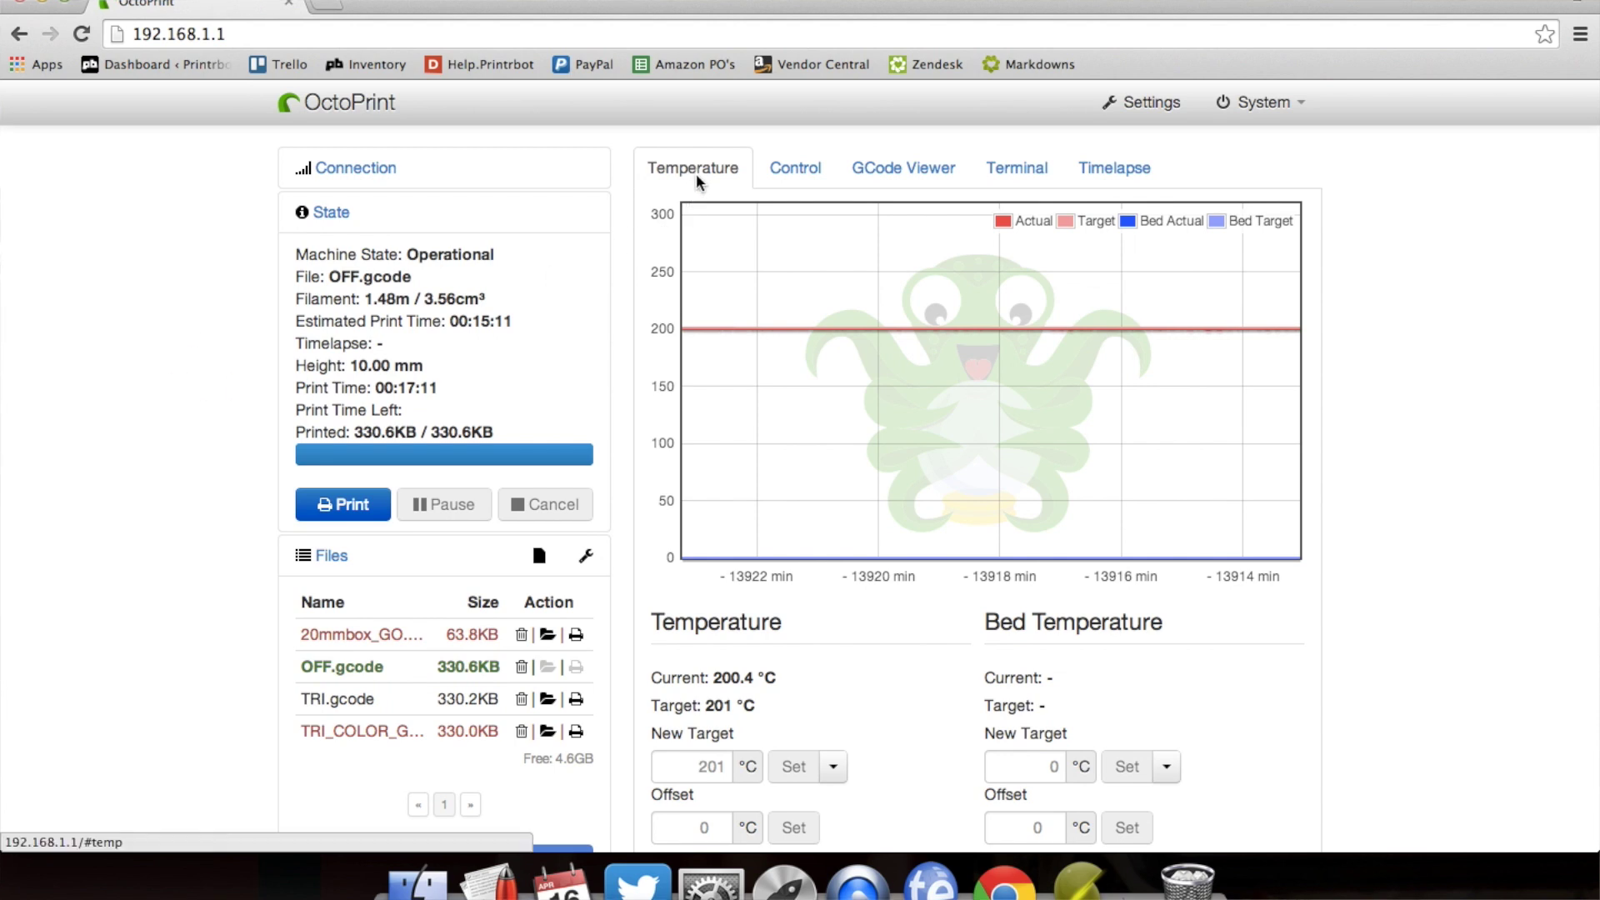
# Move from the Control tab through GCode Viewer to the empty OctoPrint Terminal
pyautogui.click(795, 175)
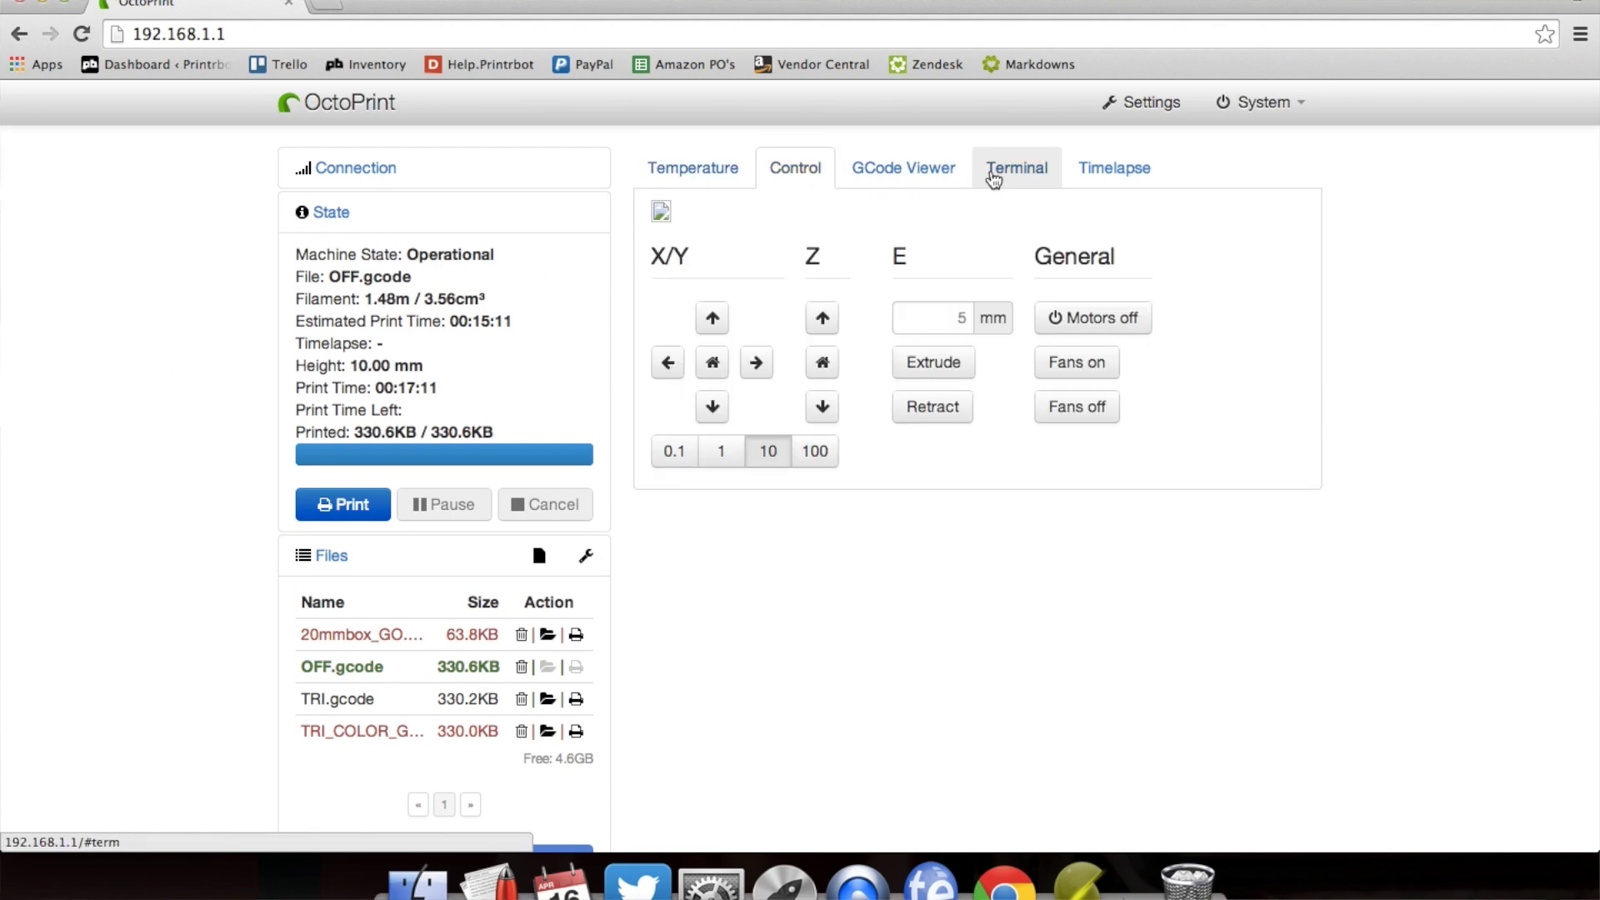
pyautogui.click(934, 169)
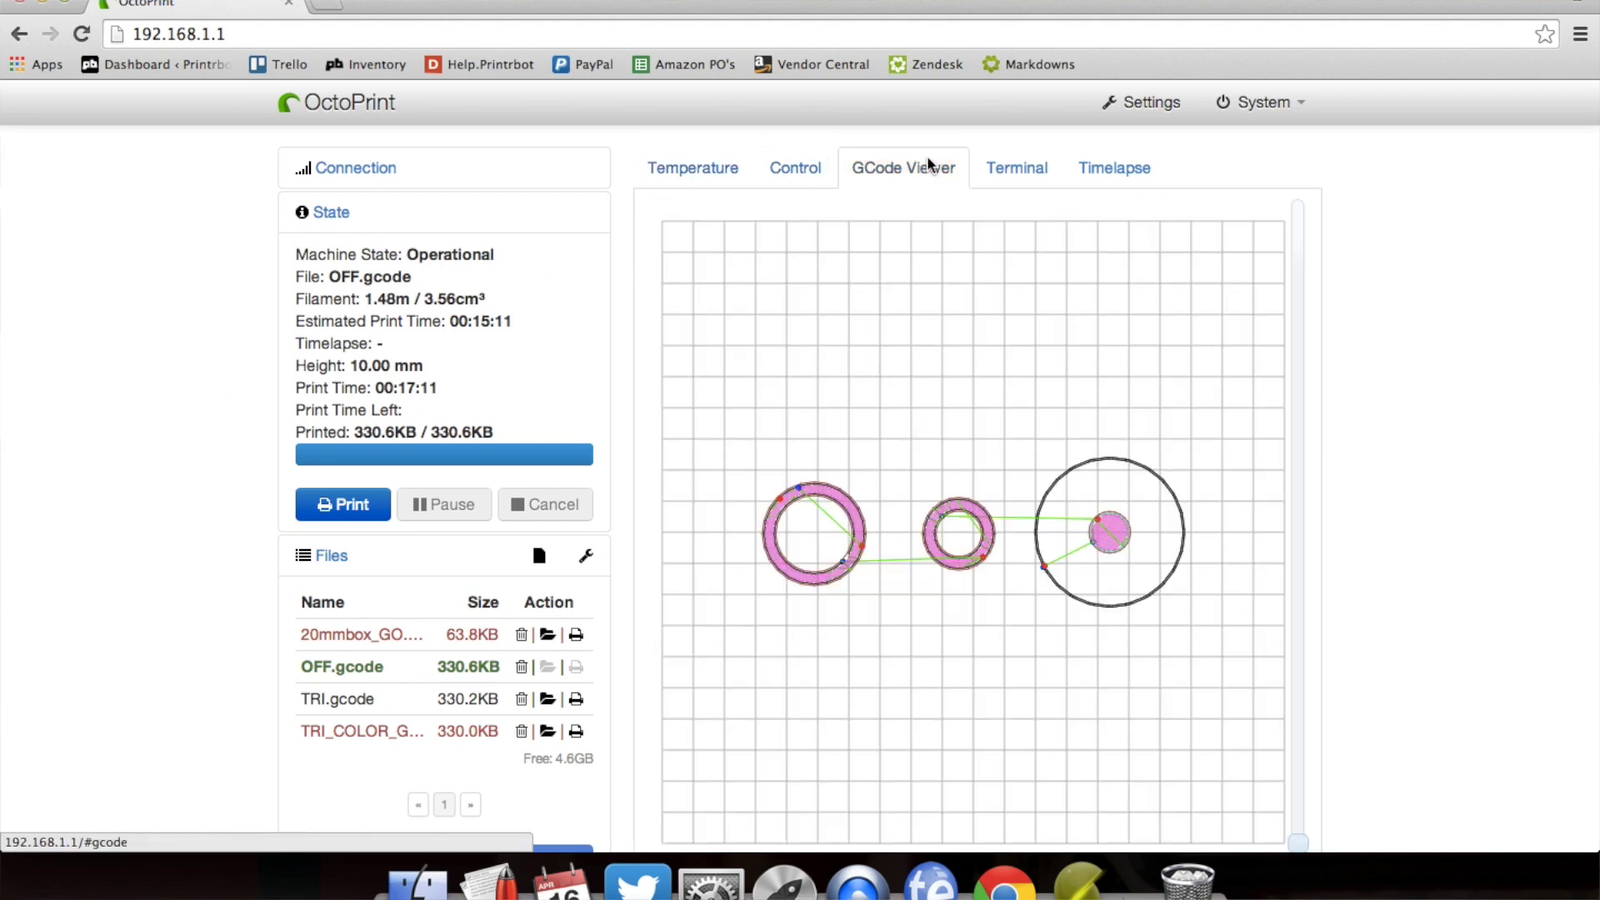
pyautogui.click(1018, 169)
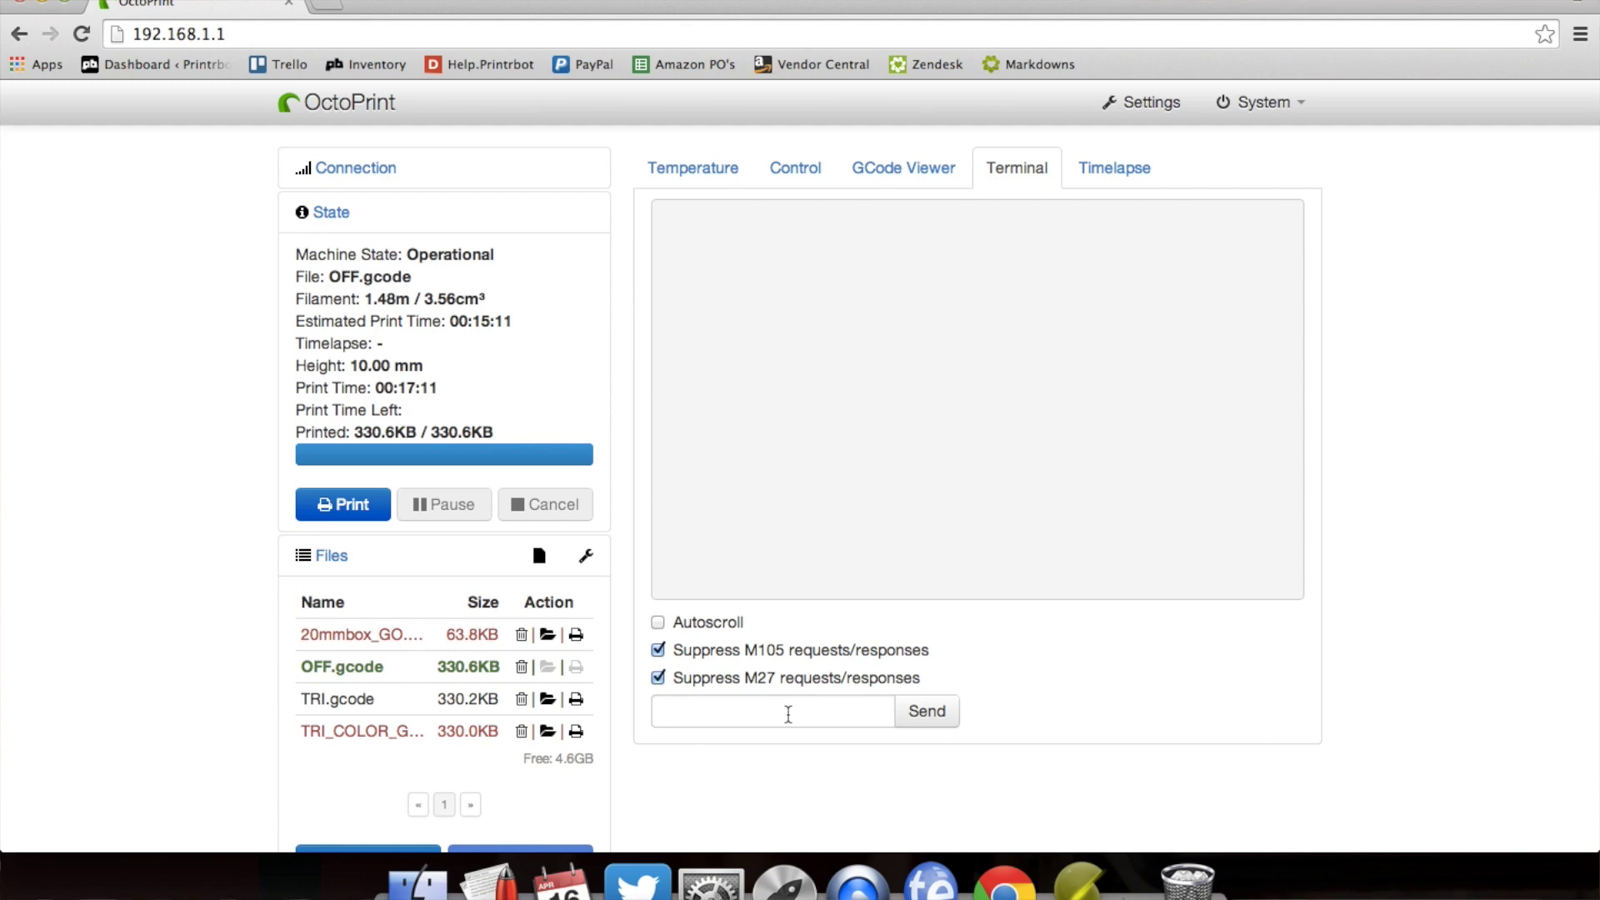
# Send T0 to activate extruder 0, then extrude 5 mm of filament from the Control panel
pyautogui.click(787, 714)
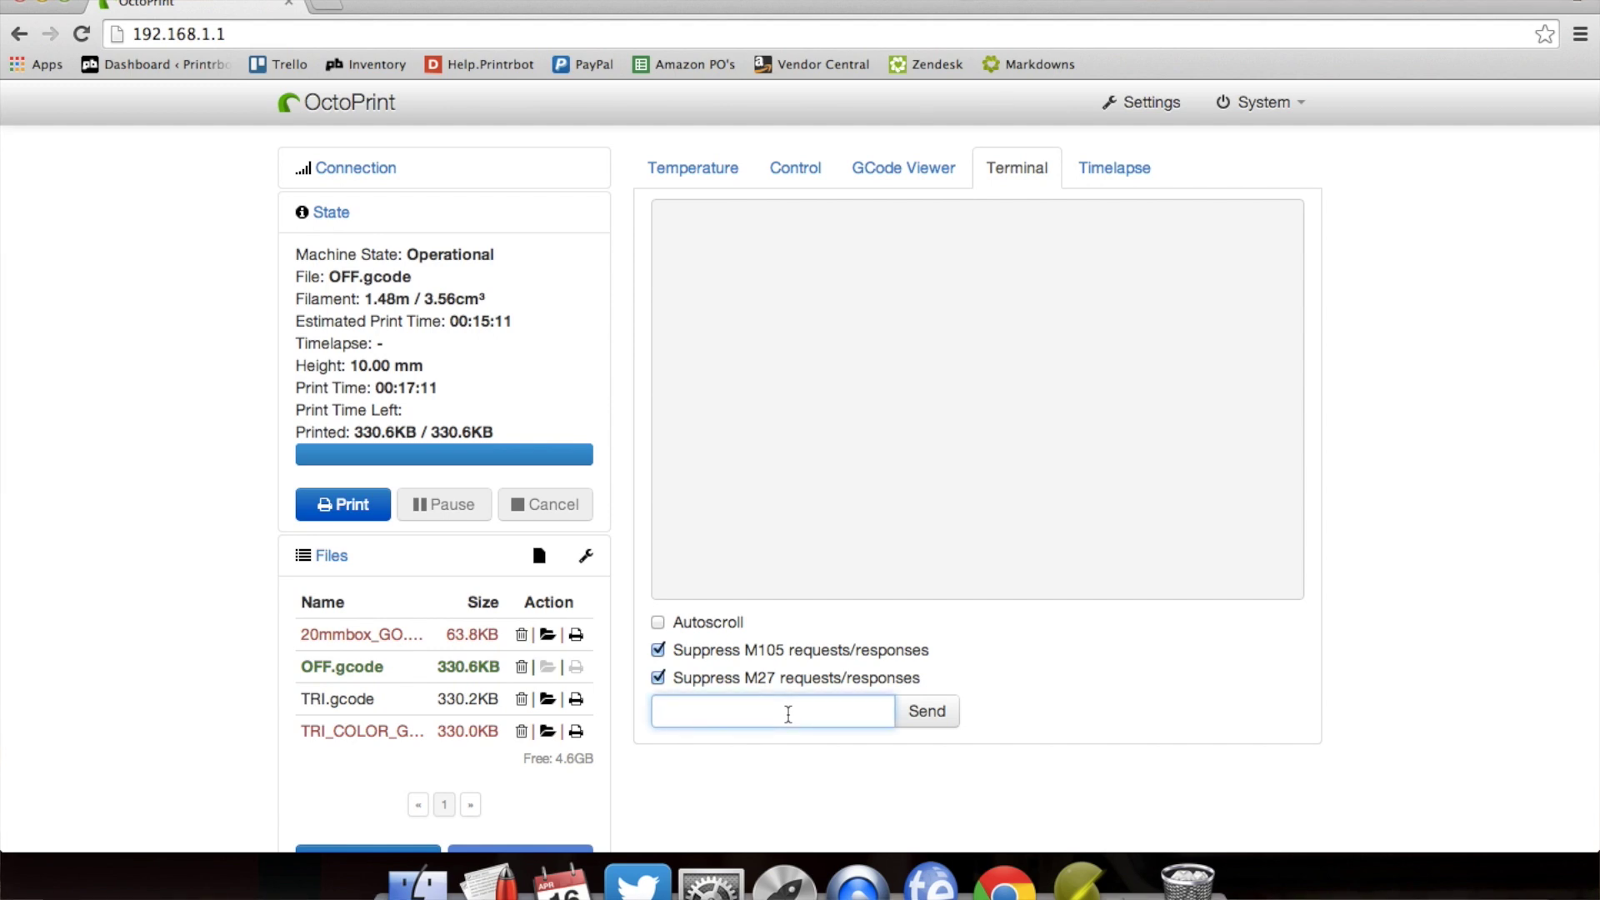
pyautogui.write('t')
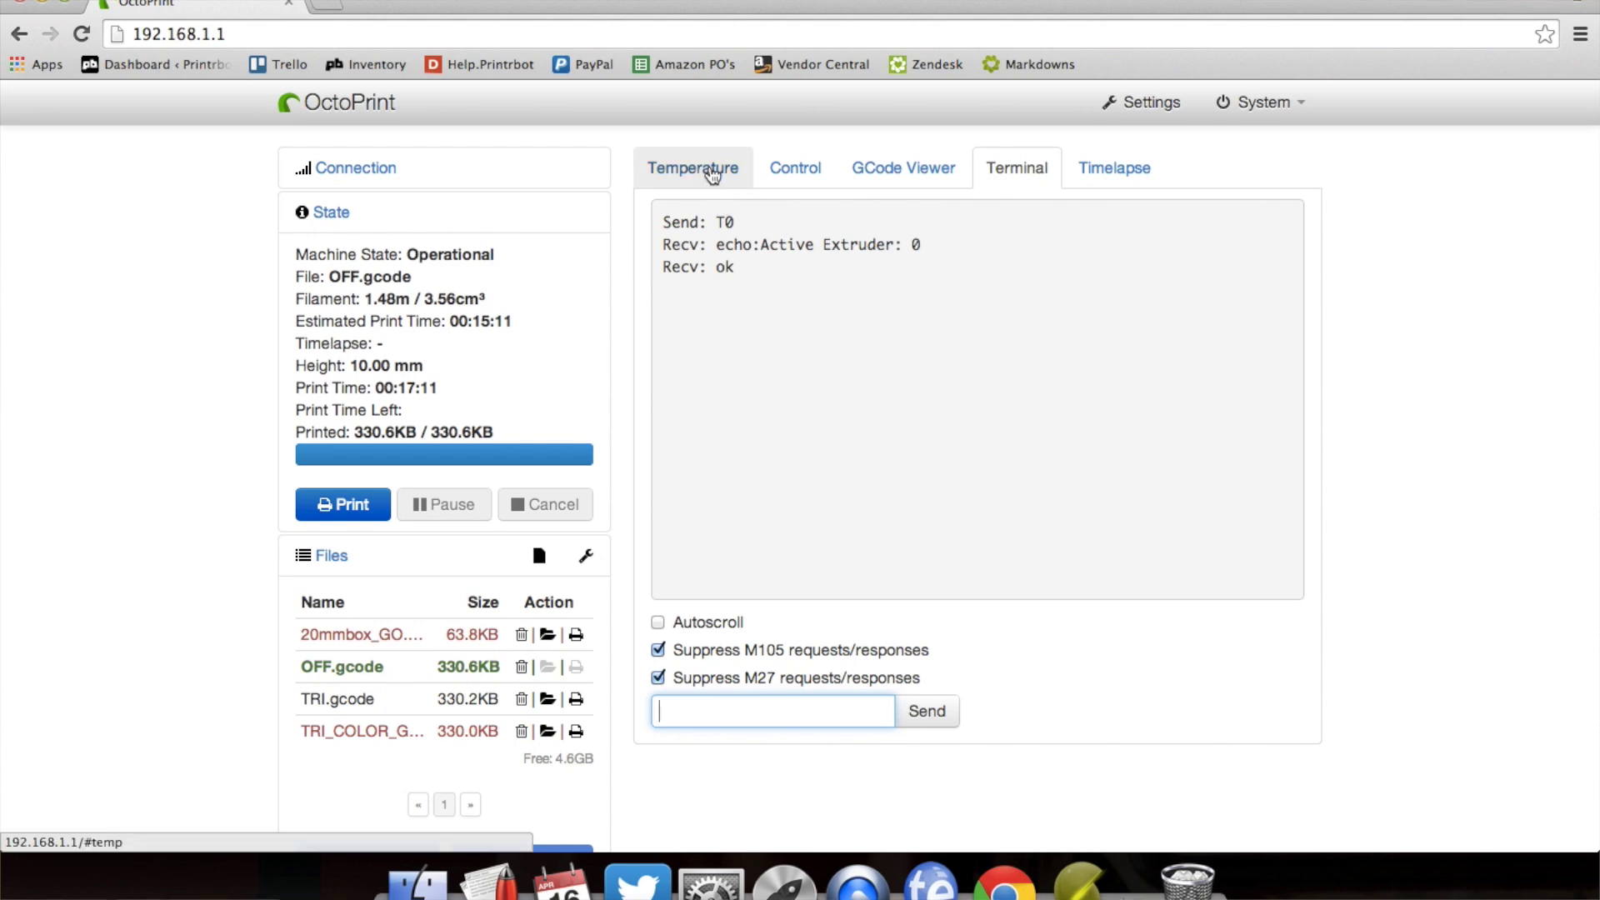
pyautogui.click(713, 175)
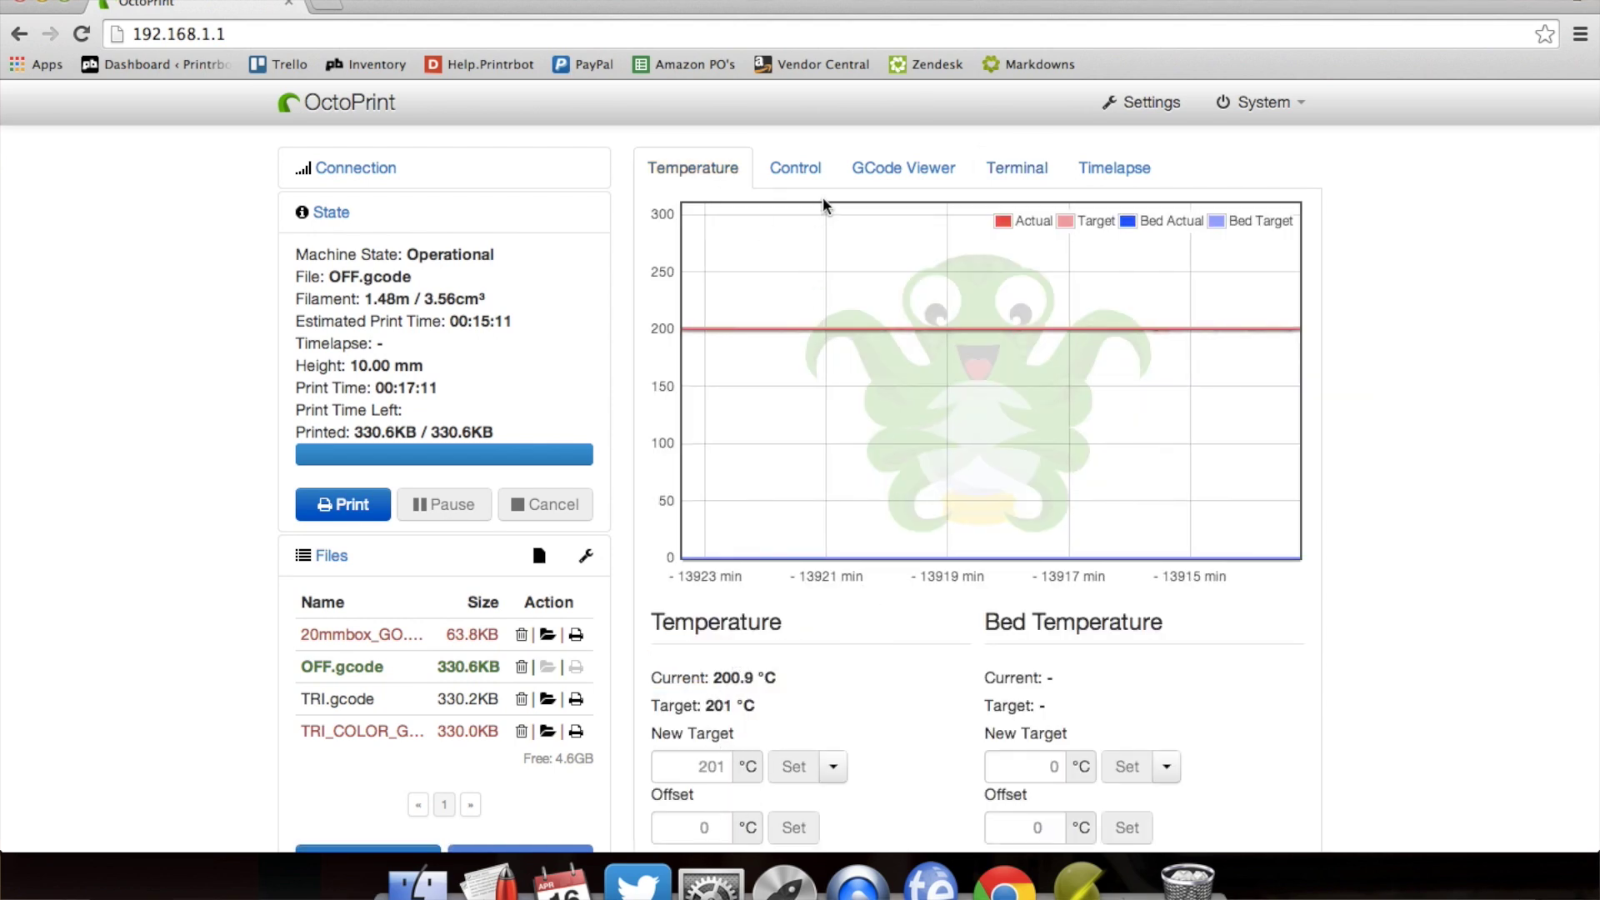
pyautogui.click(800, 169)
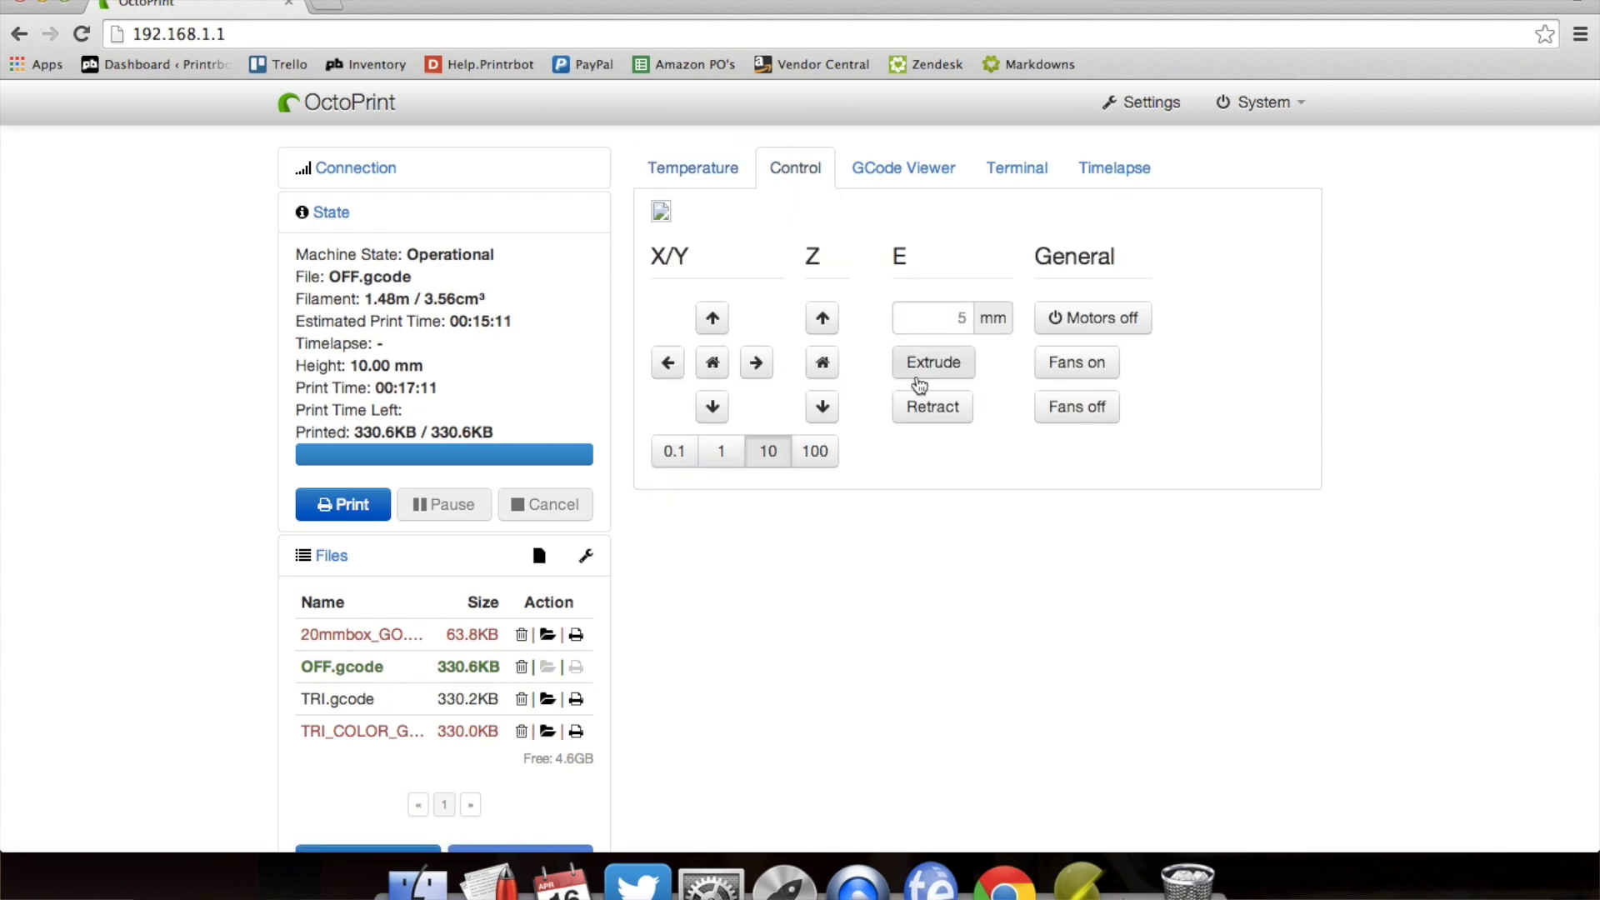
pyautogui.click(926, 370)
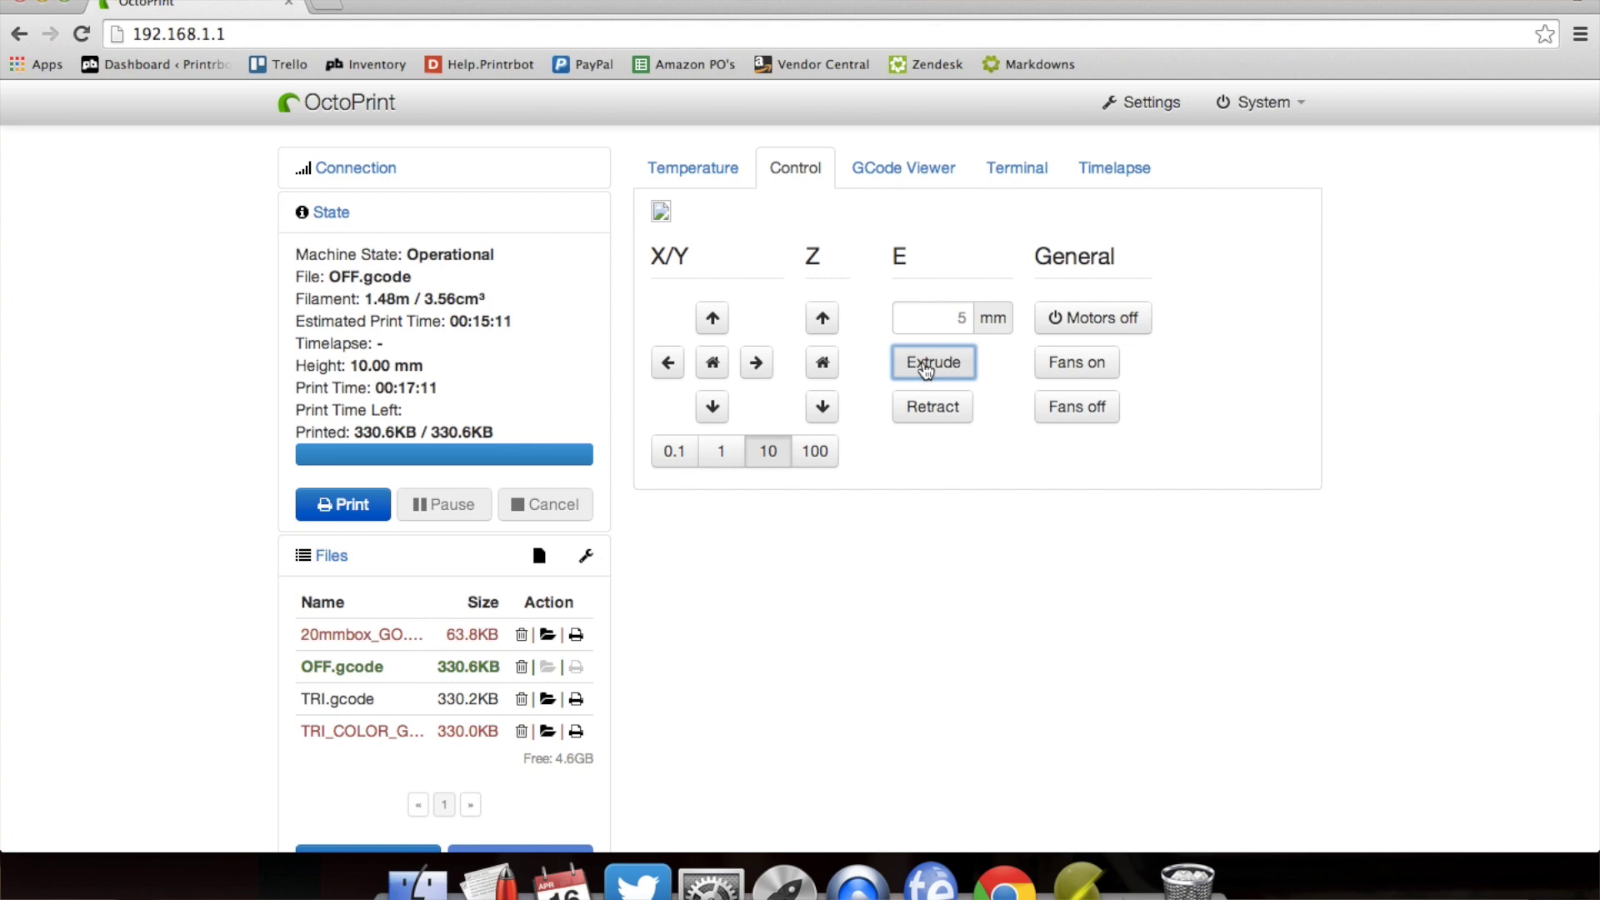
# Send T1 from the terminal to make extruder 1 active
pyautogui.click(1012, 181)
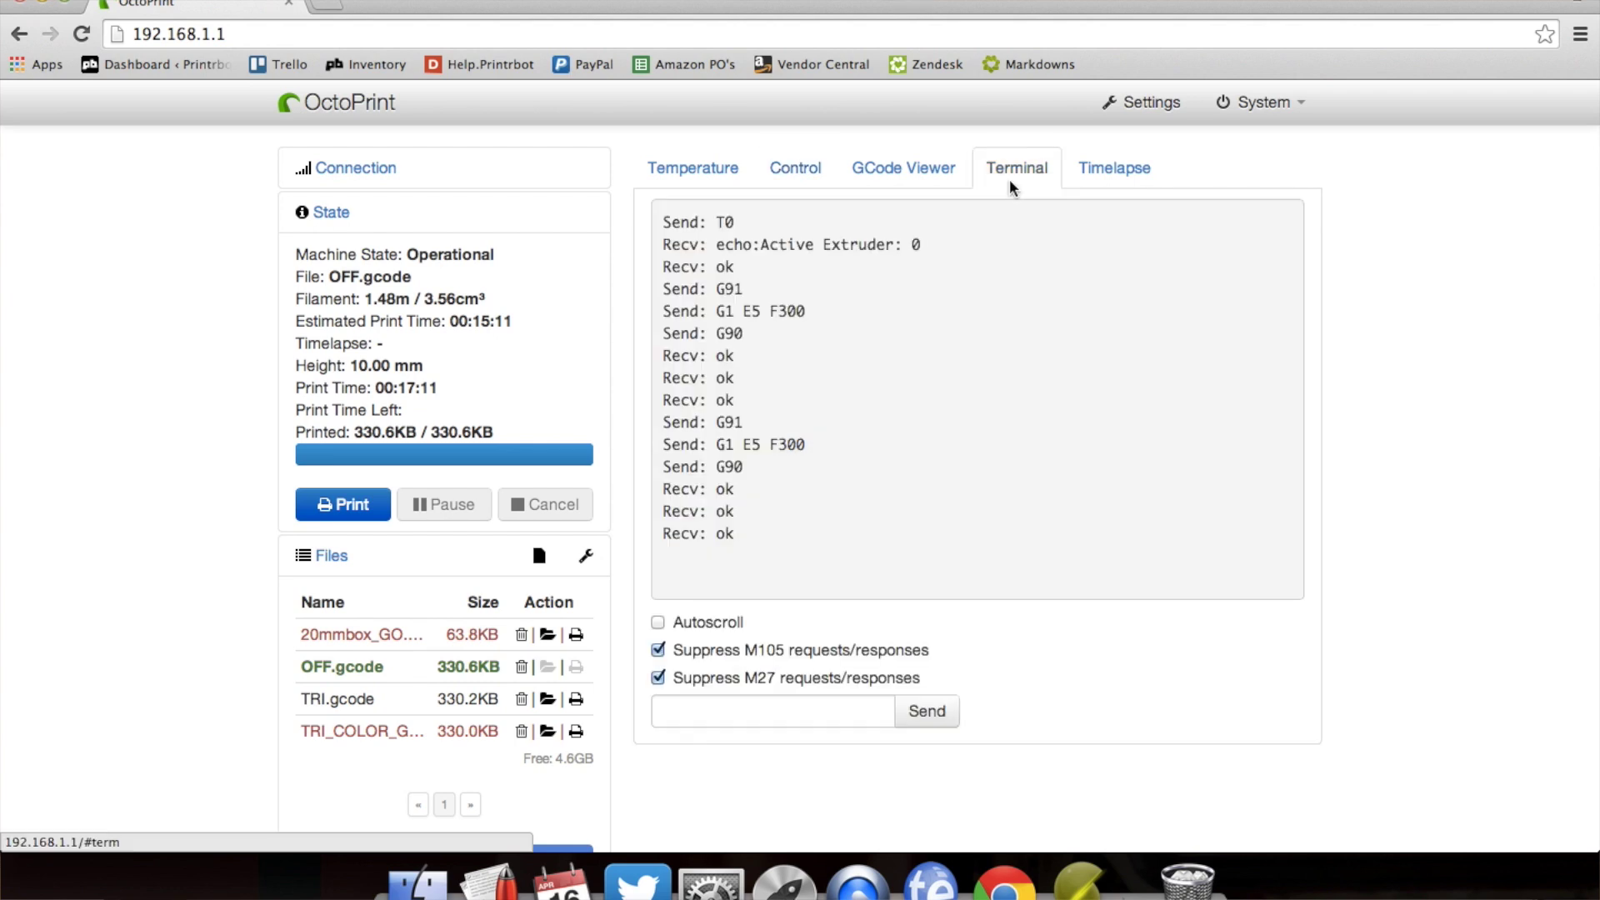
pyautogui.click(795, 708)
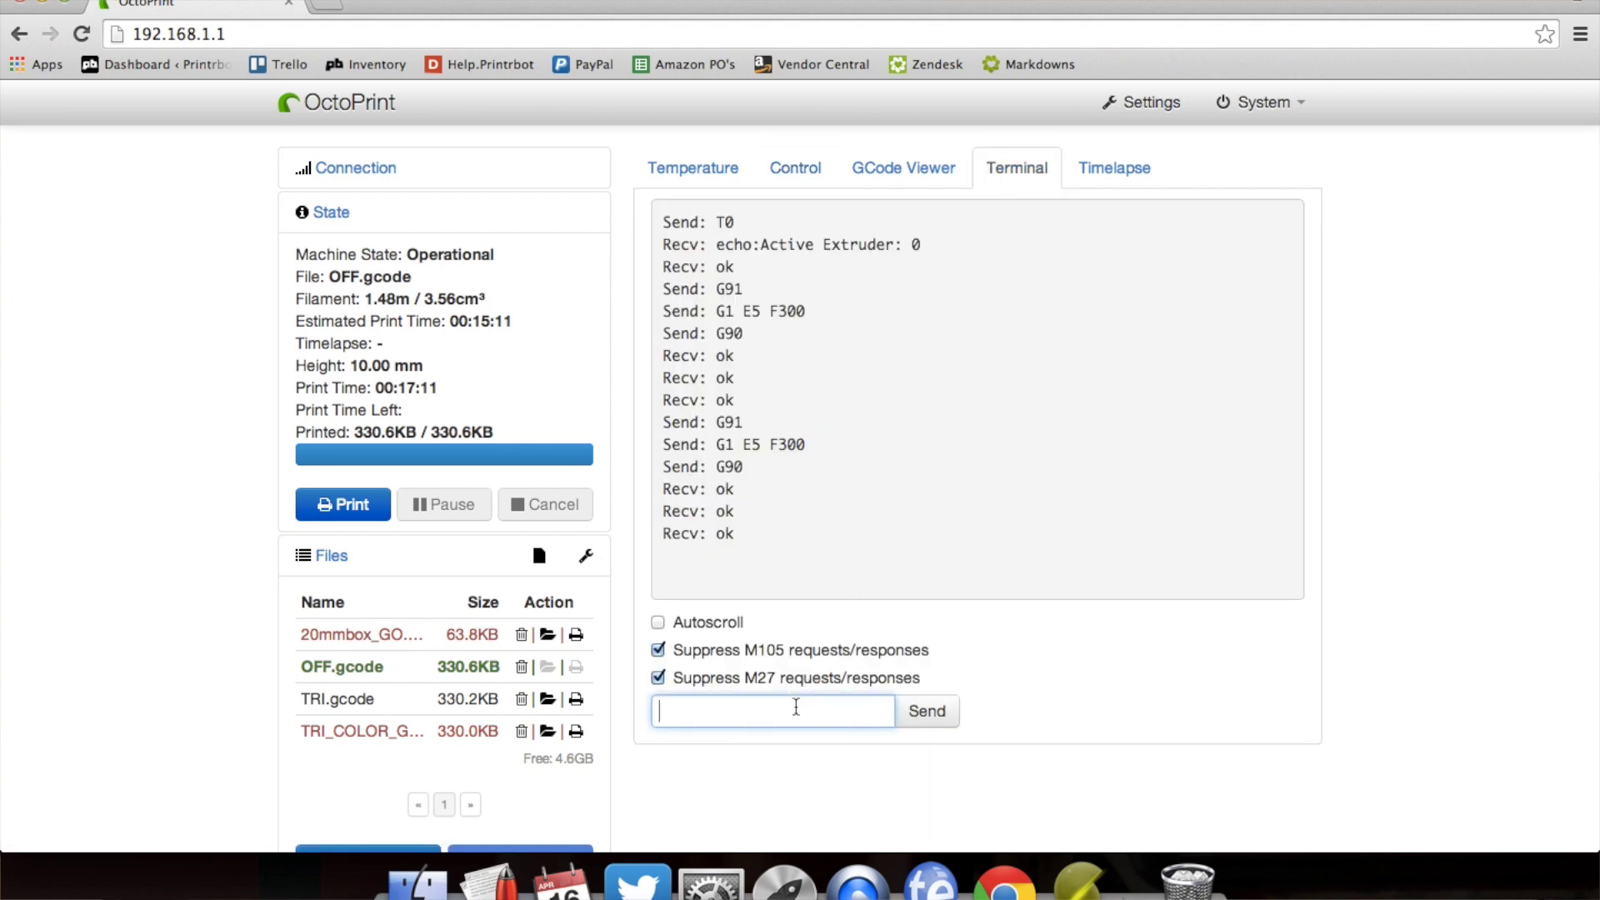
pyautogui.write('T1')
pyautogui.press('Return')
# Clear the leftover command text and scroll the terminal log to confirm the extruder changes
pyautogui.click(716, 168)
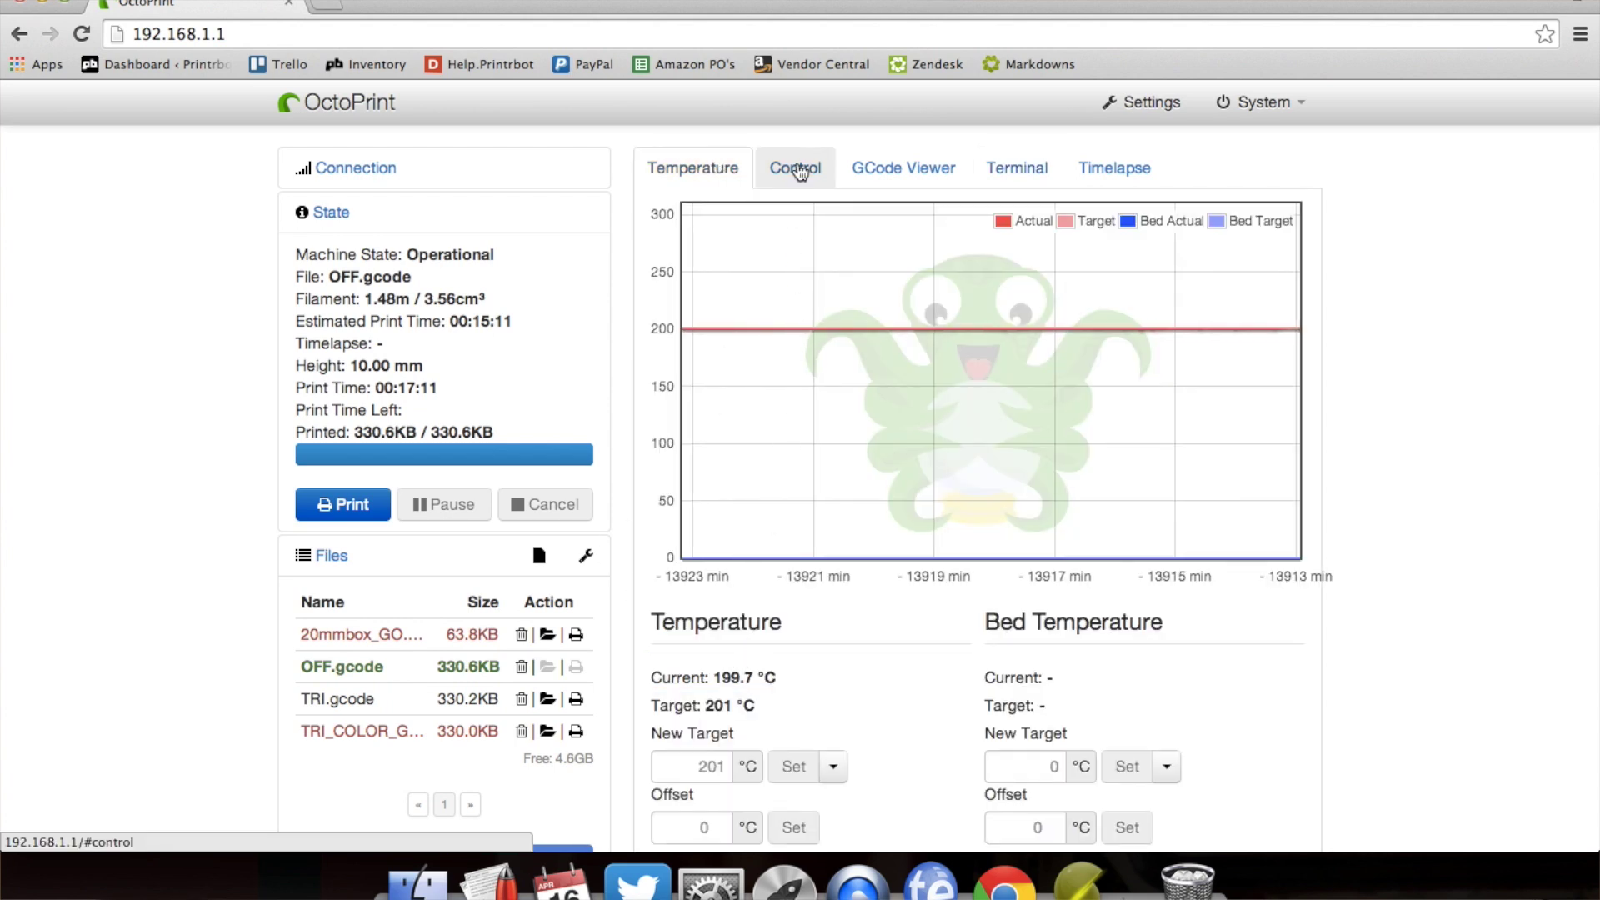
pyautogui.click(794, 168)
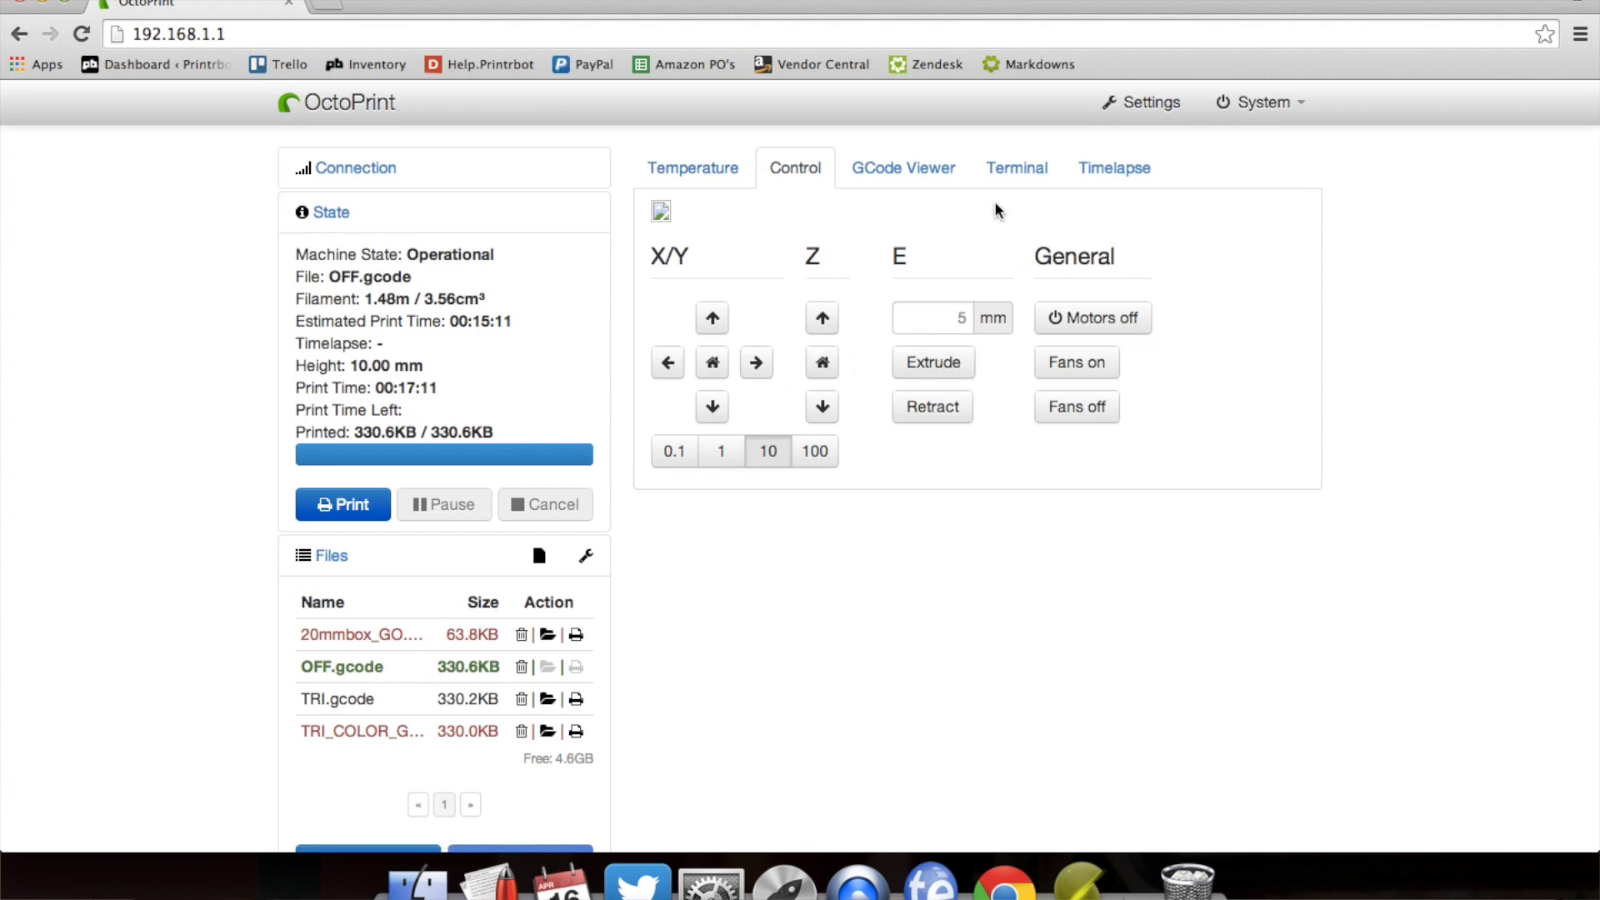
pyautogui.click(1016, 169)
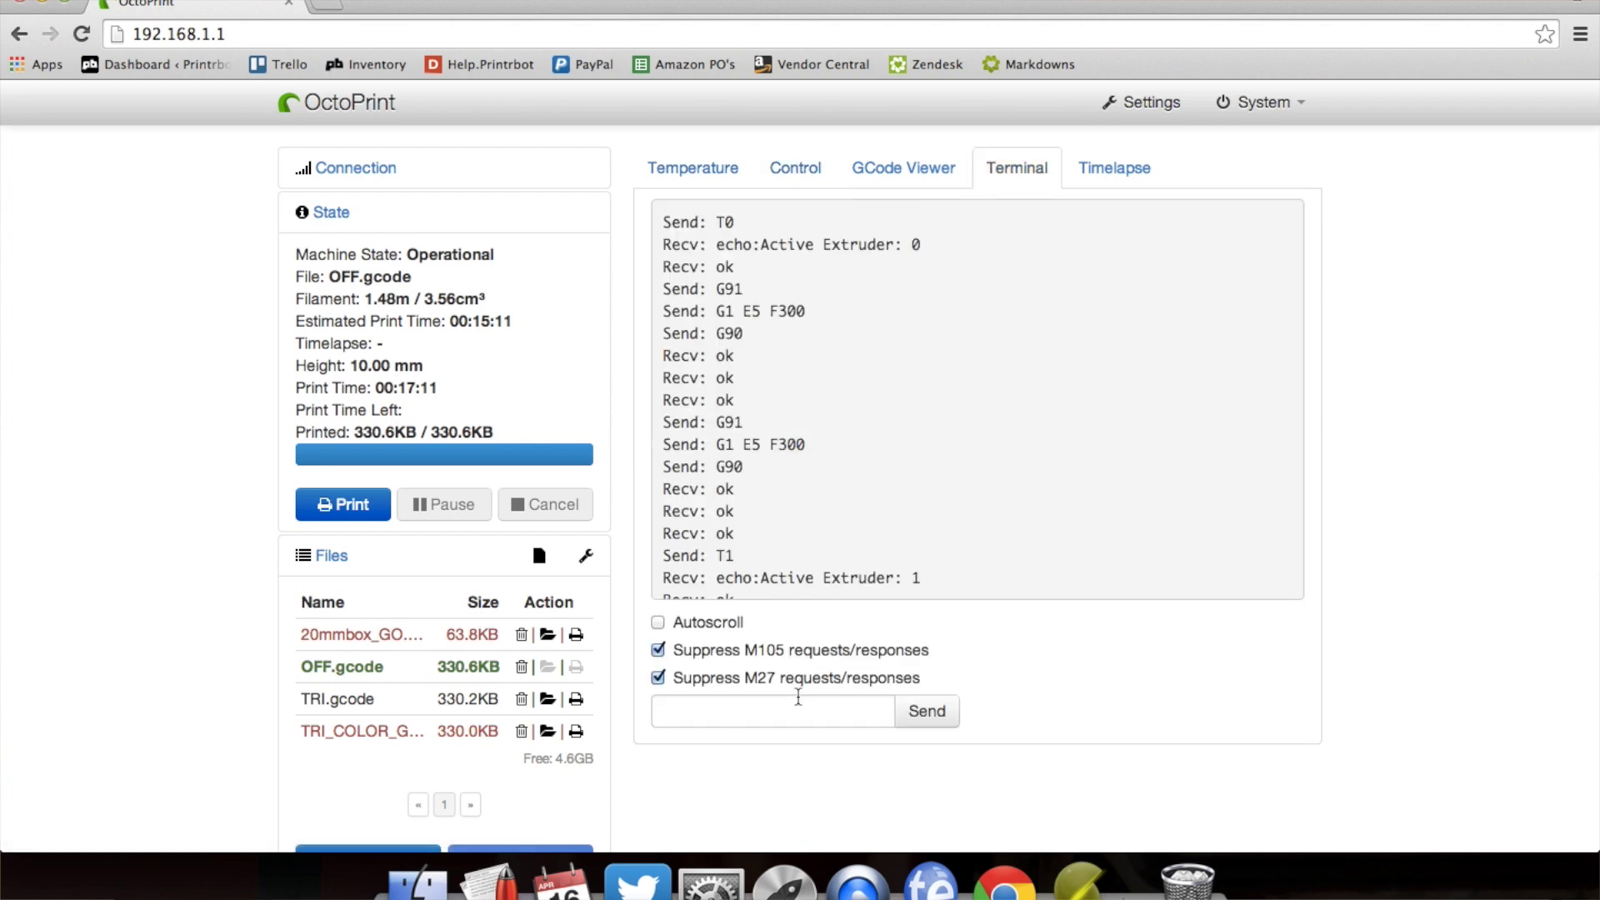
pyautogui.click(797, 700)
pyautogui.press('BackSpace')
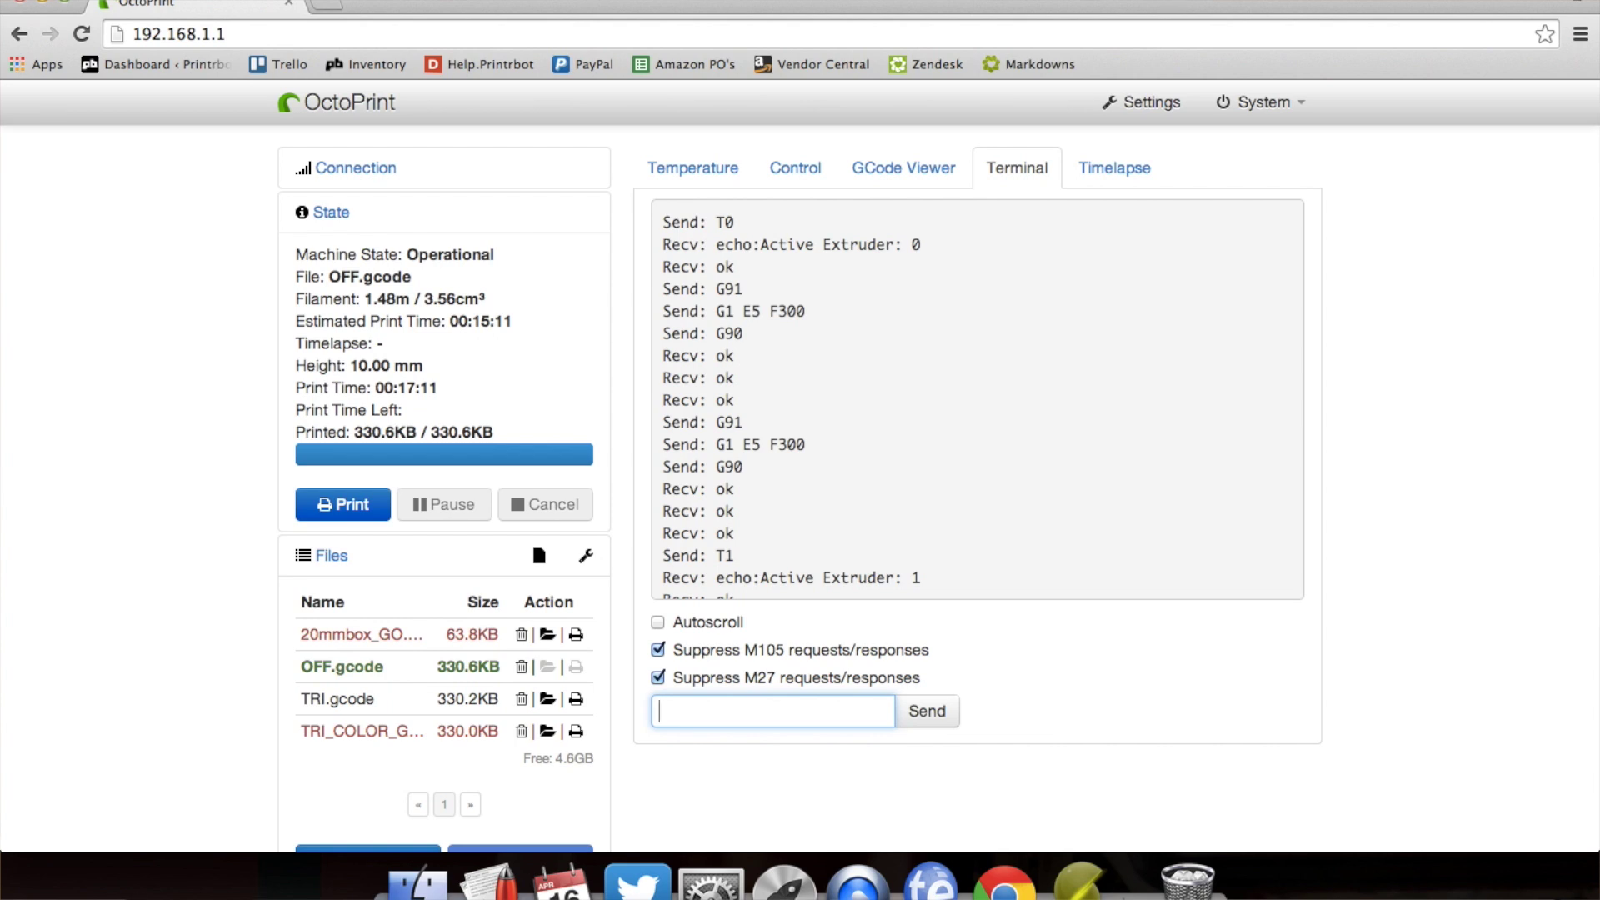
pyautogui.scroll(-3, 877, 436)
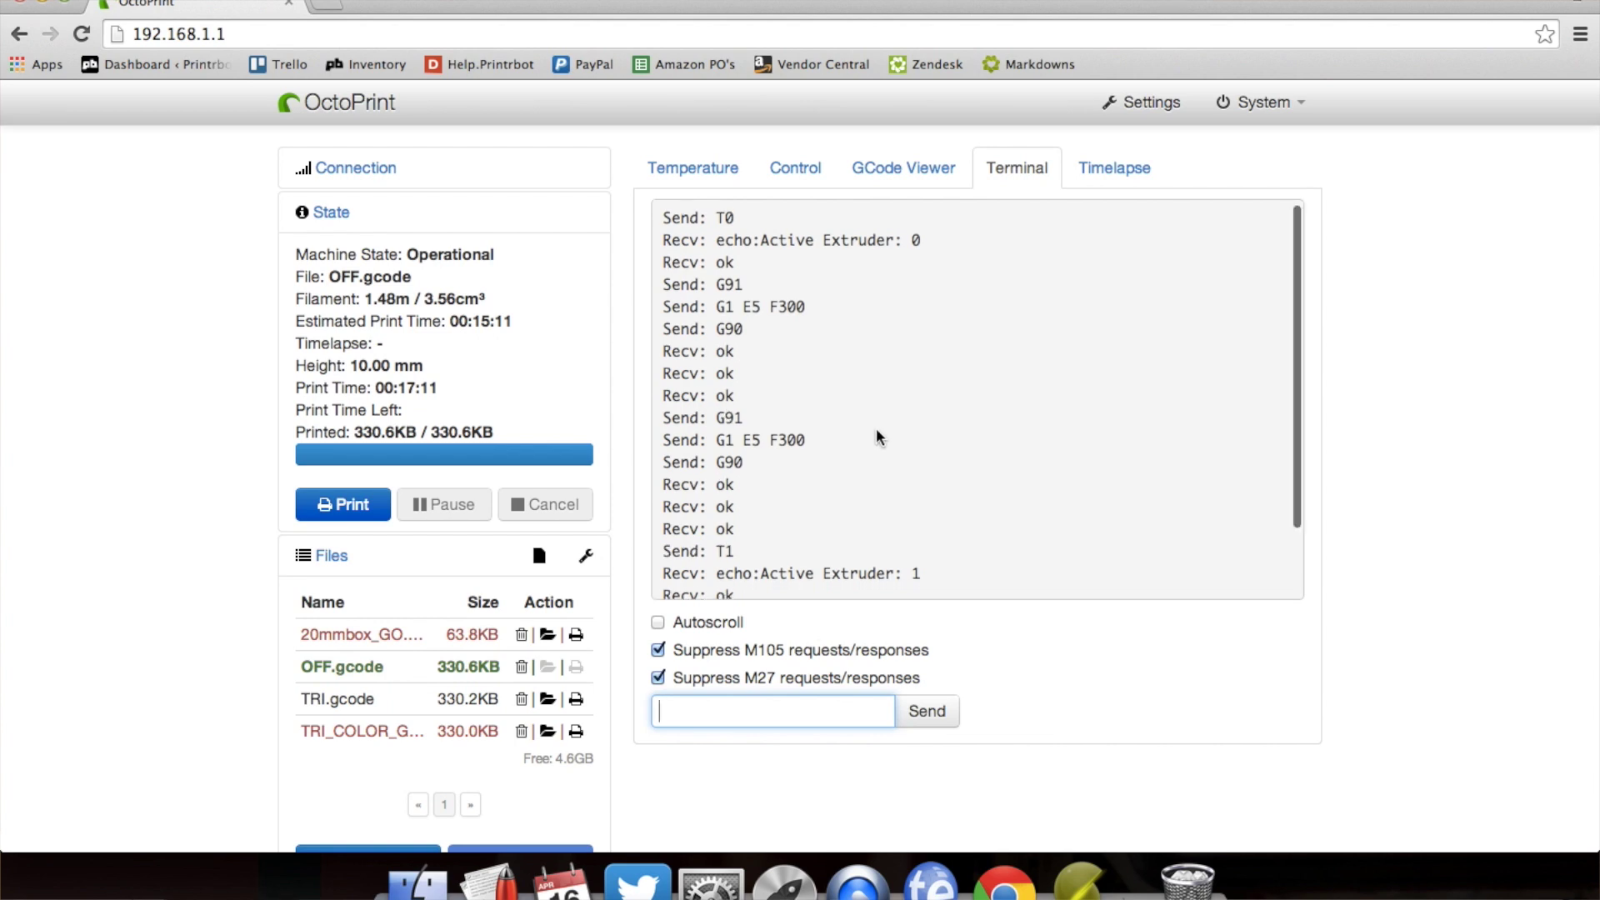
pyautogui.scroll(-4, 877, 436)
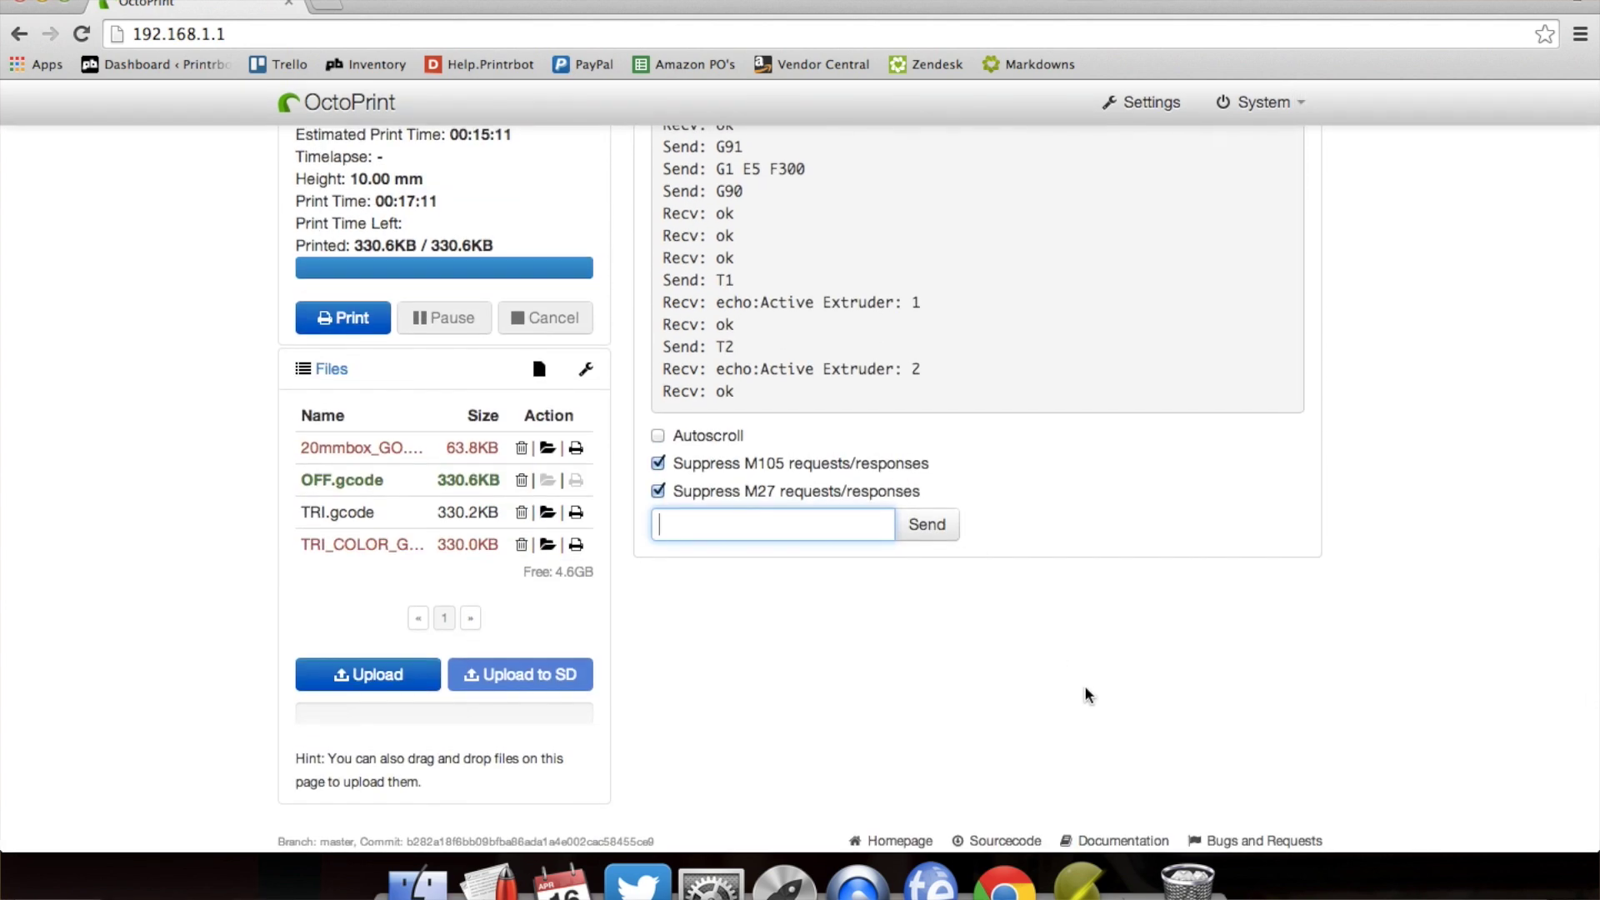
pyautogui.click(1077, 890)
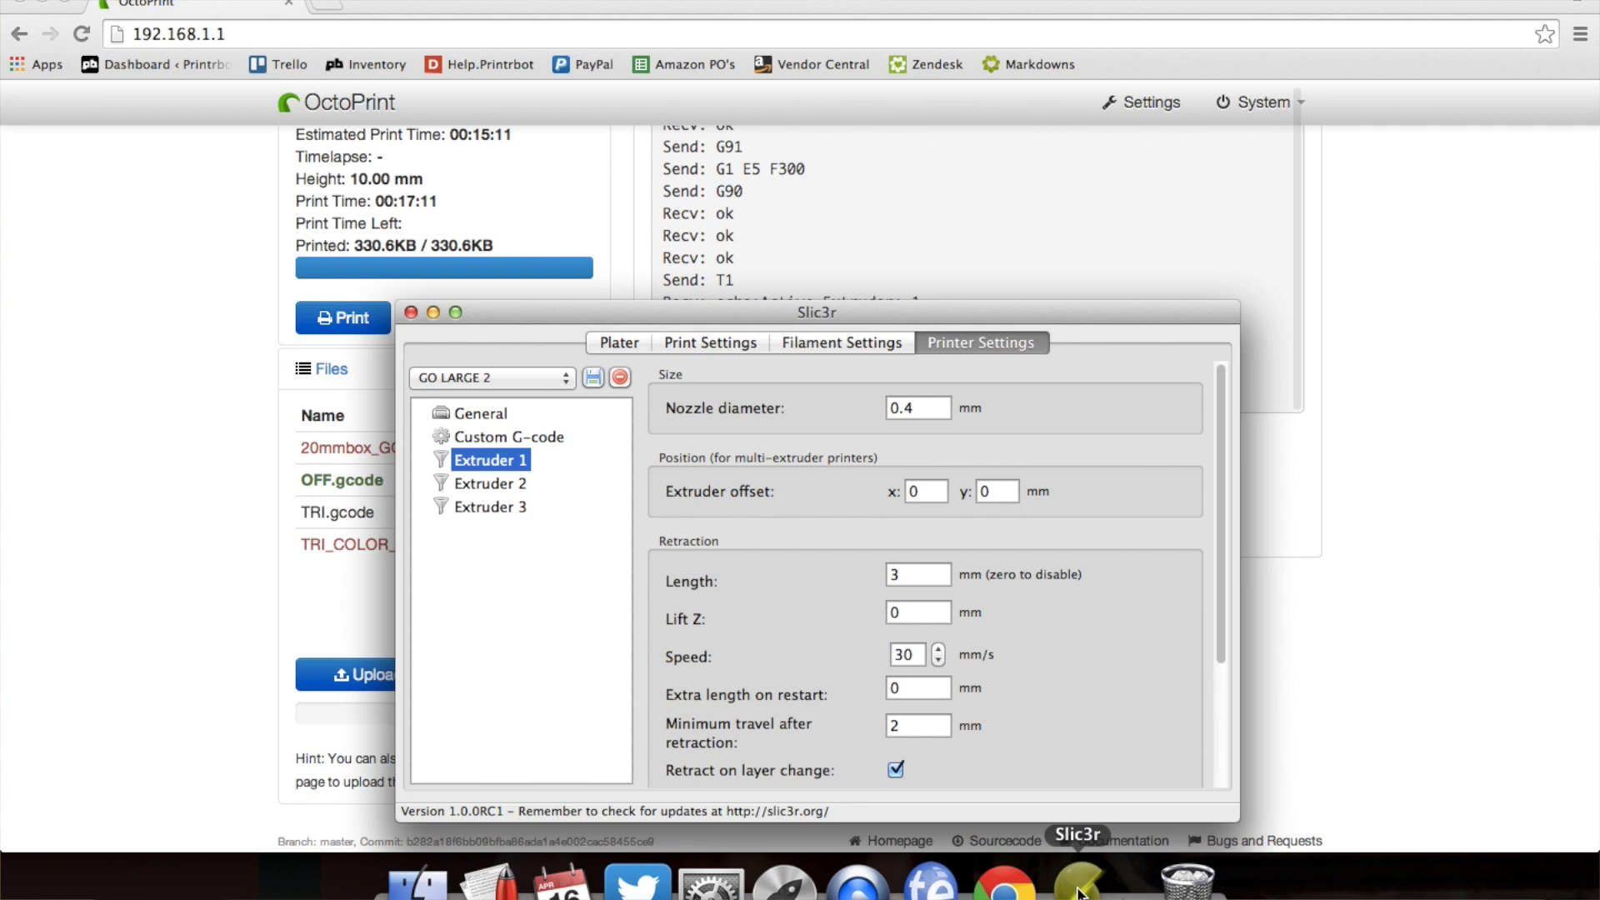
# Compare extruder offsets: Extruder 1 at 0,0, Extruder 2 at 48.5,.5, Extruder 3 at 95,.5
pyautogui.click(494, 485)
pyautogui.click(501, 460)
pyautogui.moveTo(1006, 490)
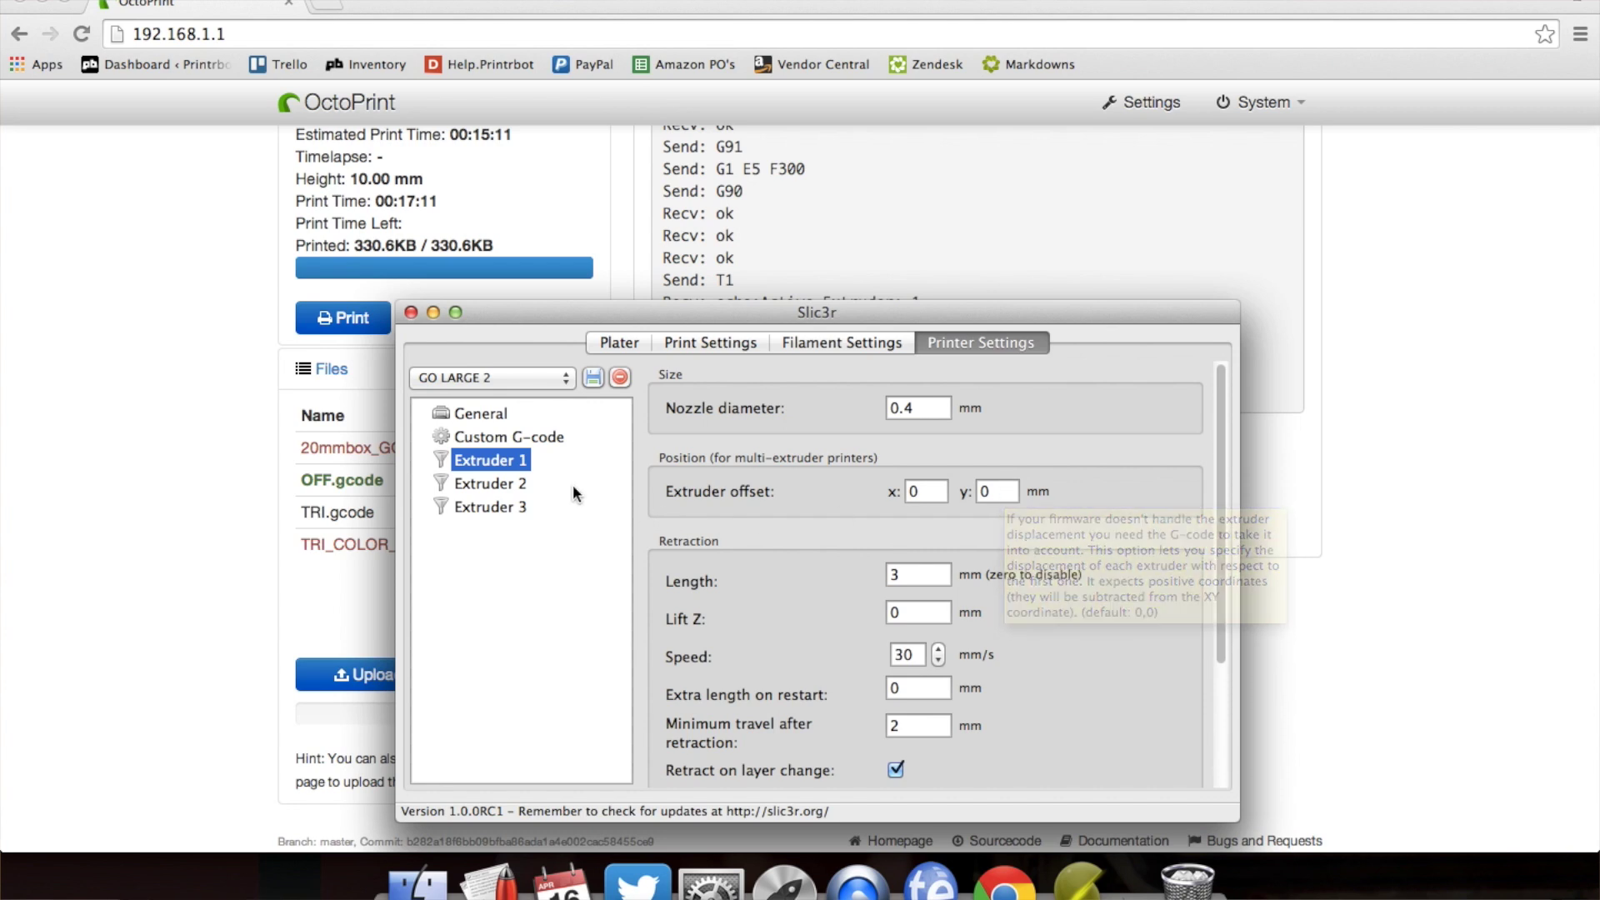
pyautogui.click(511, 485)
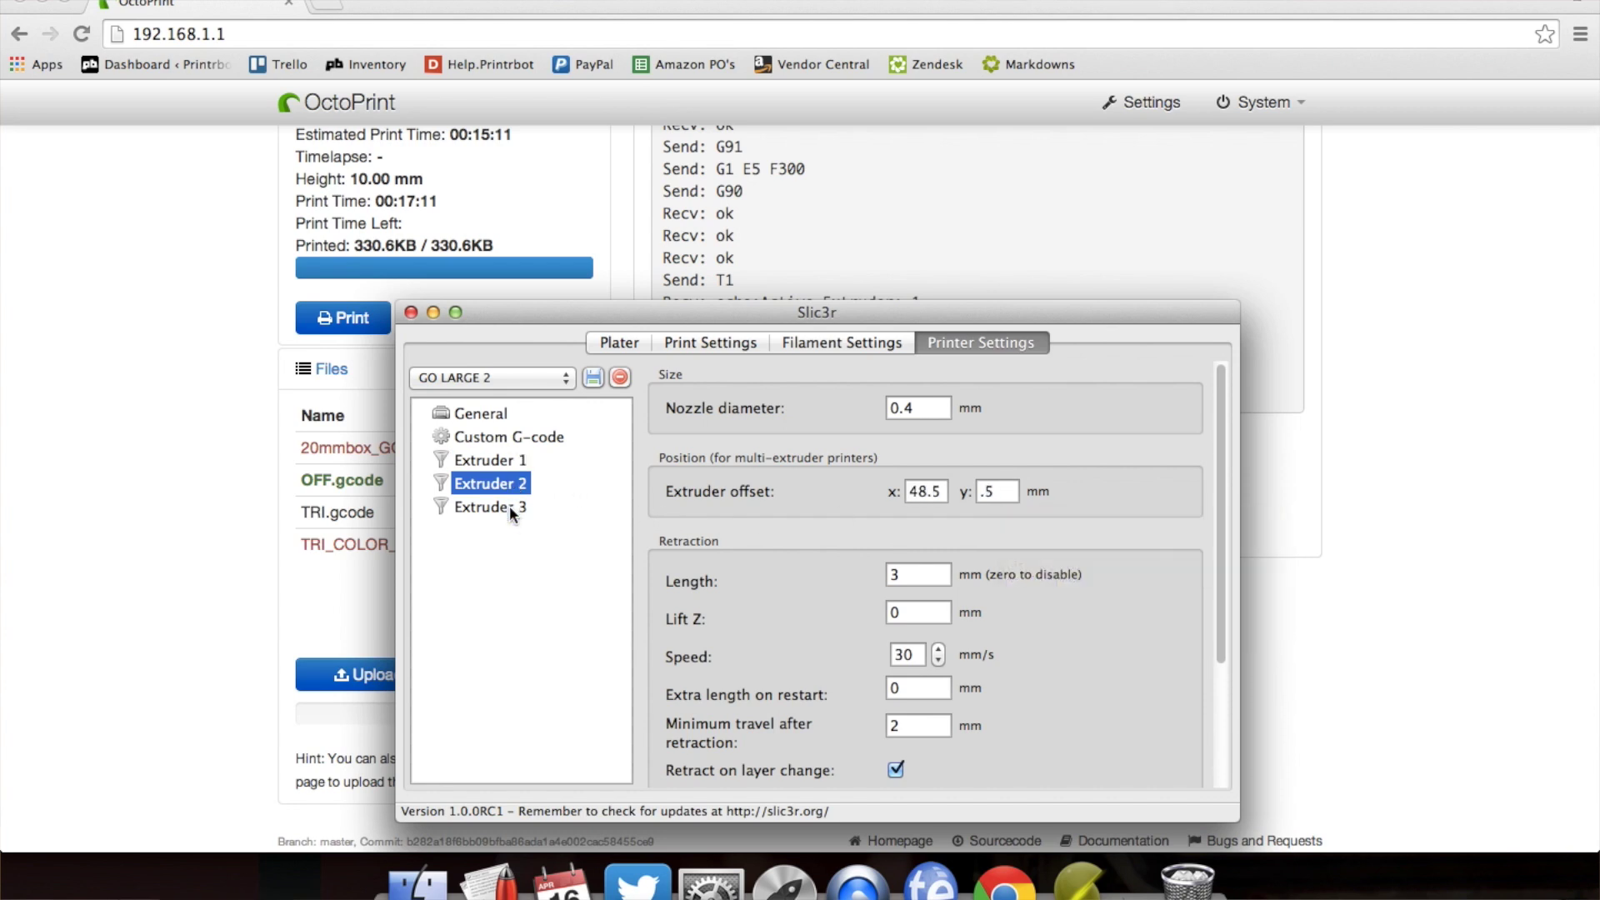
pyautogui.click(510, 510)
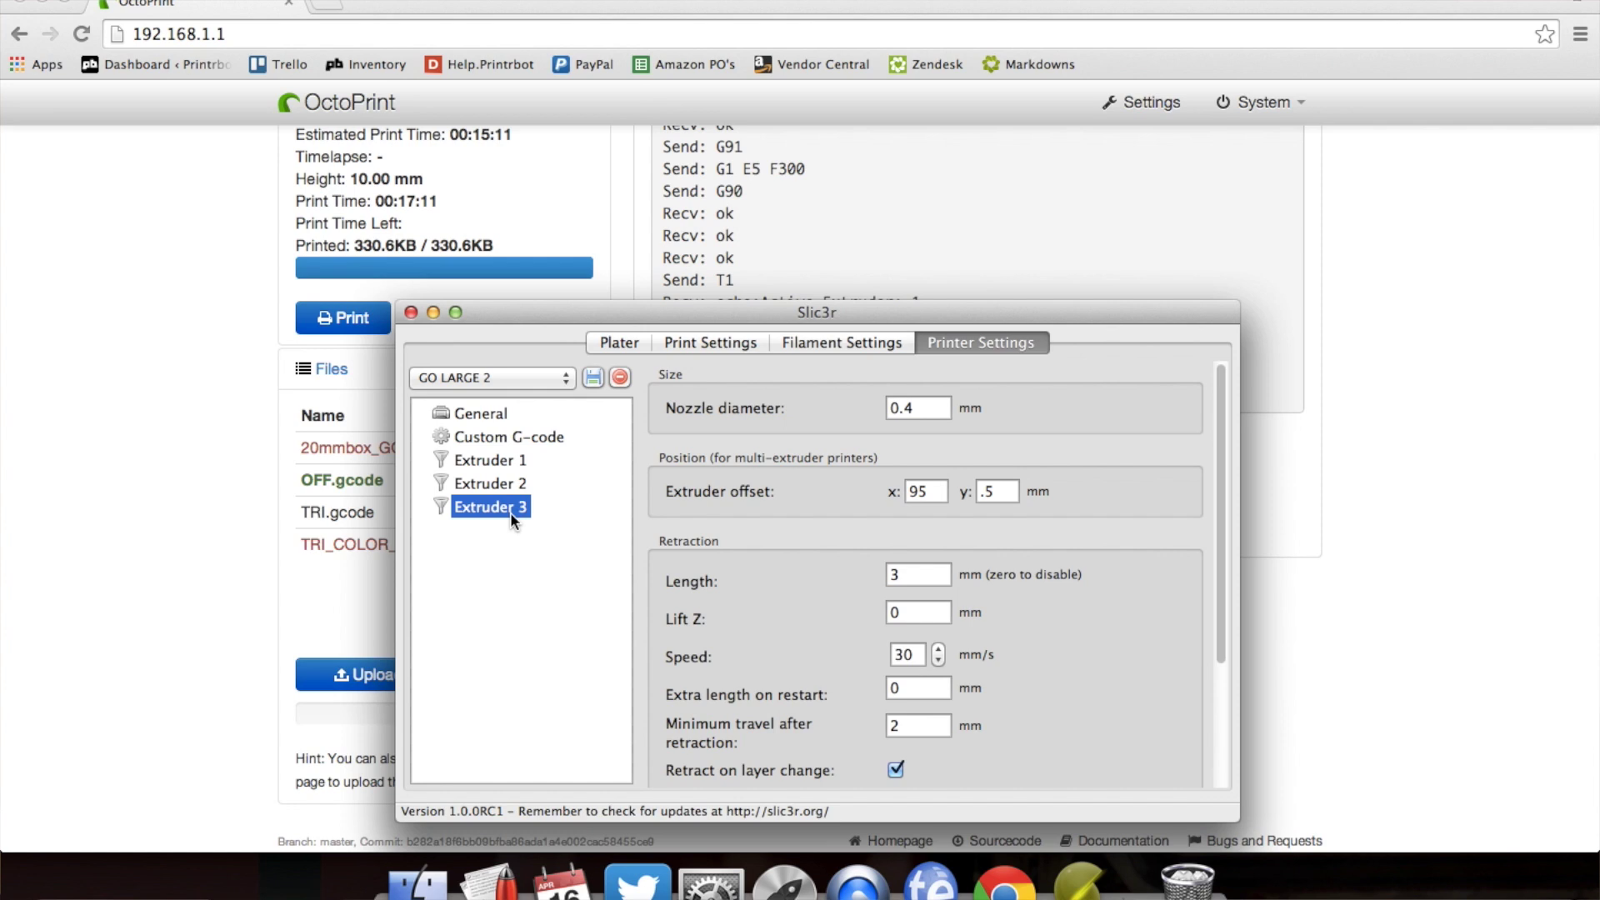
pyautogui.click(492, 461)
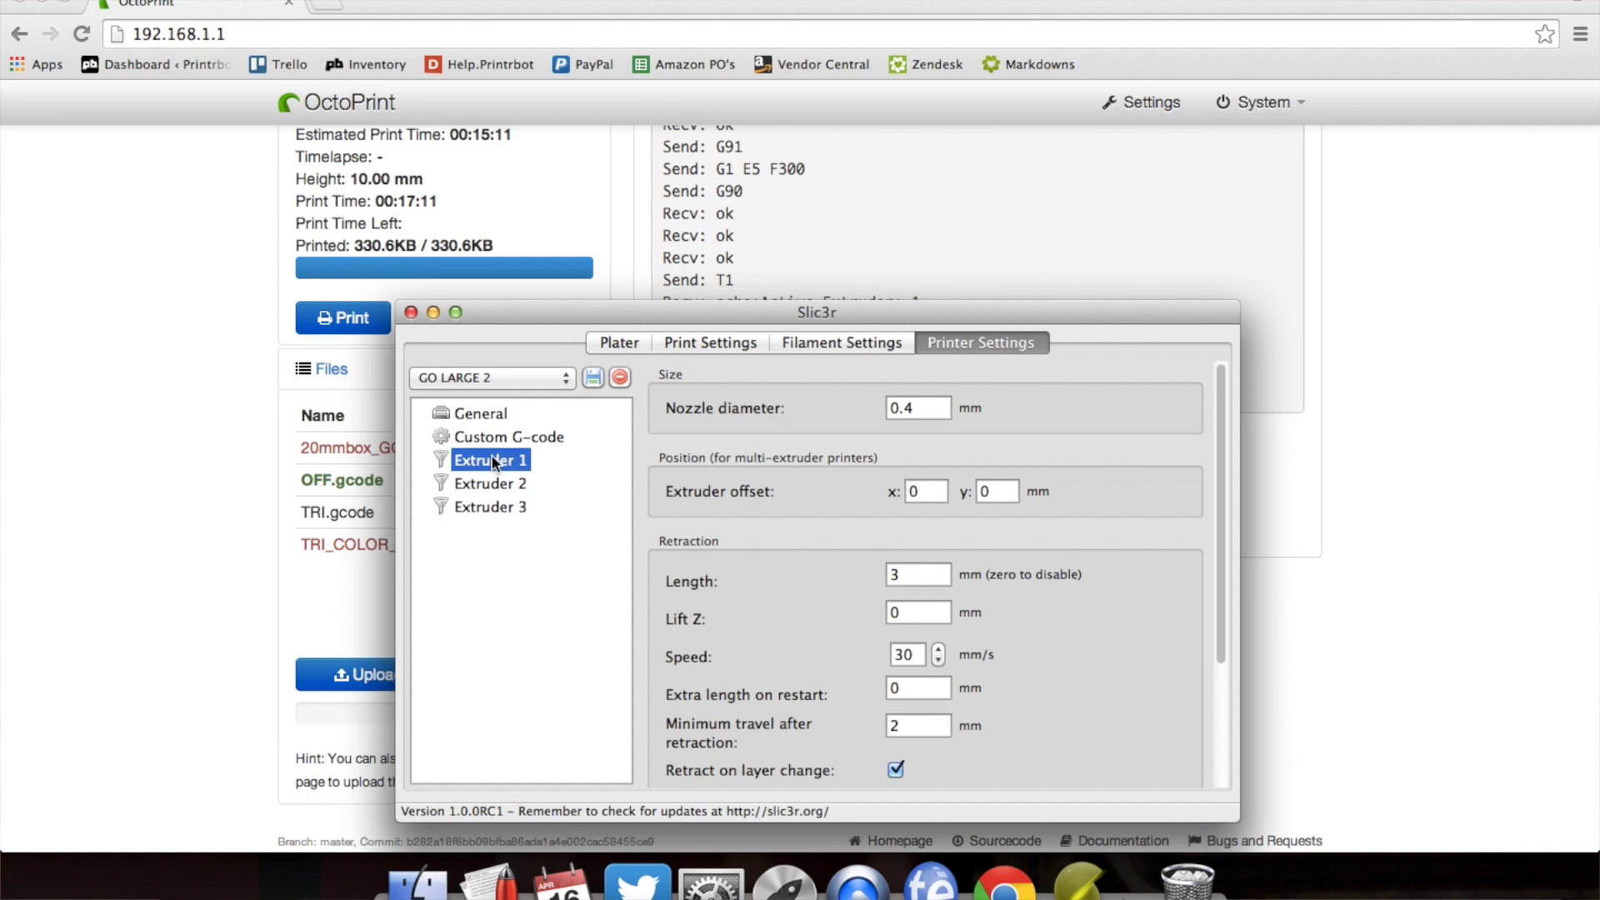
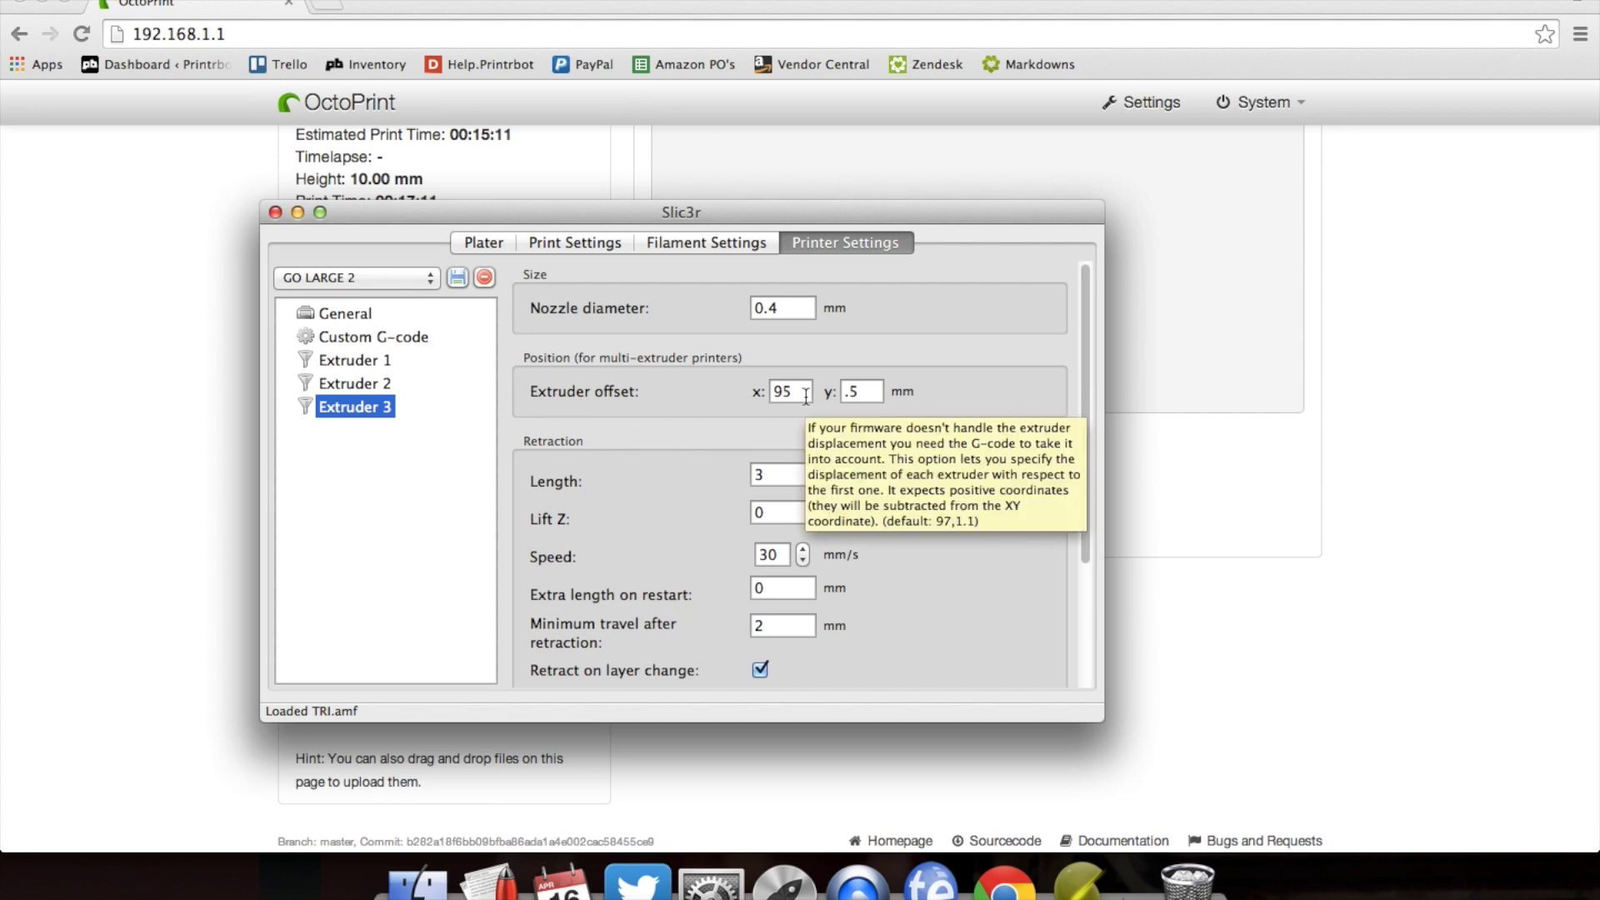
# Set Extruder 3's offset to x 97, y 1.25 mm and start saving the preset
pyautogui.click(806, 395)
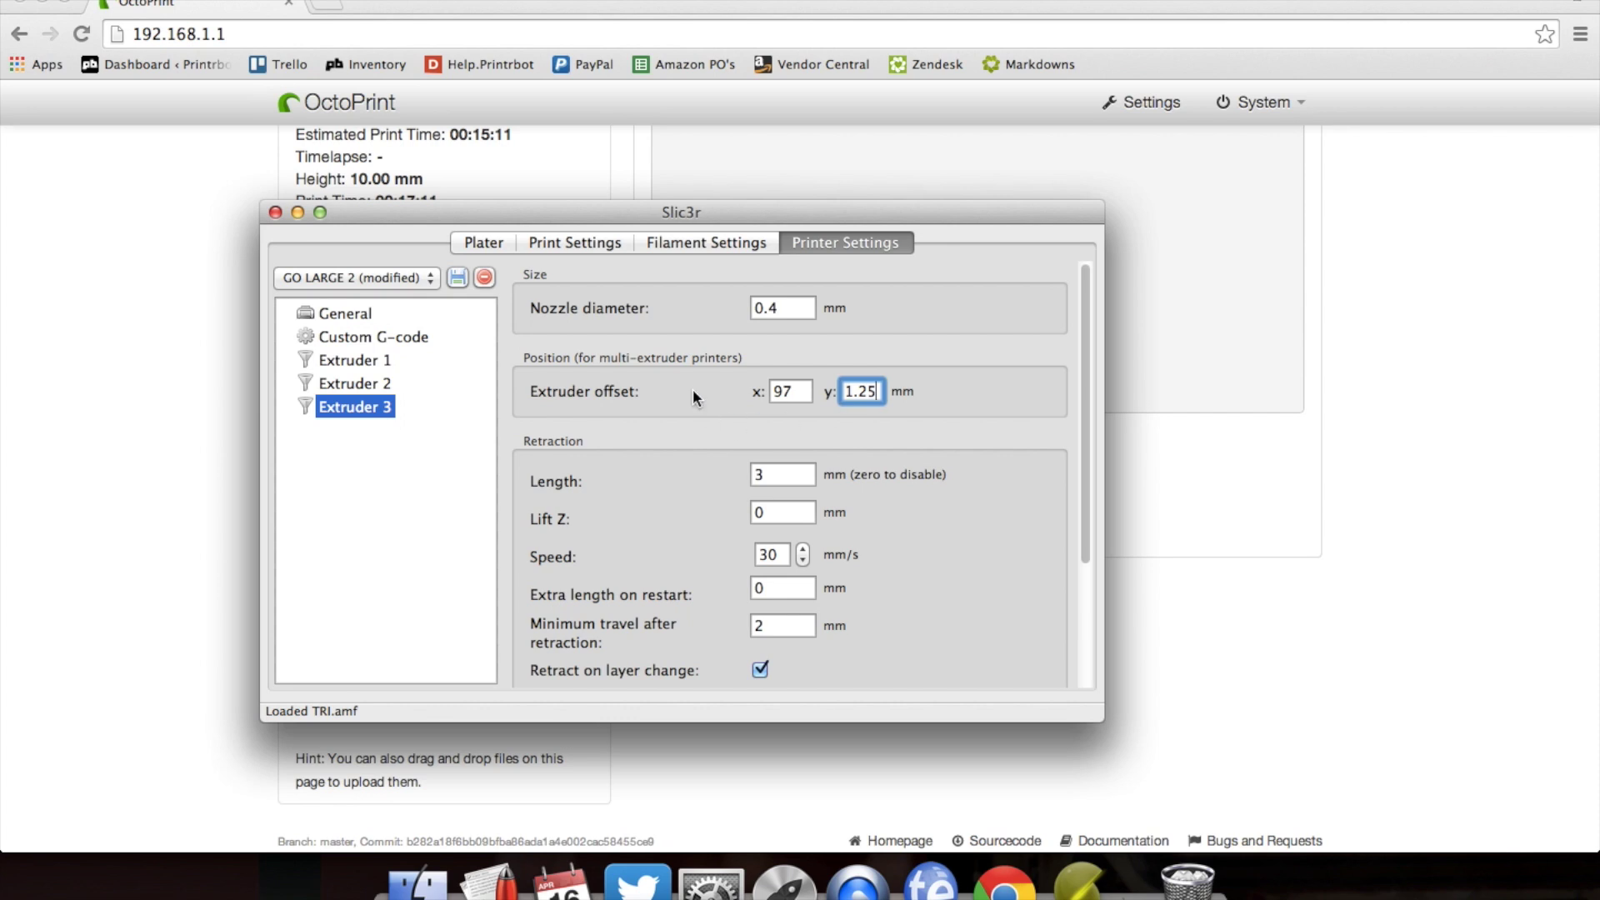
pyautogui.click(457, 278)
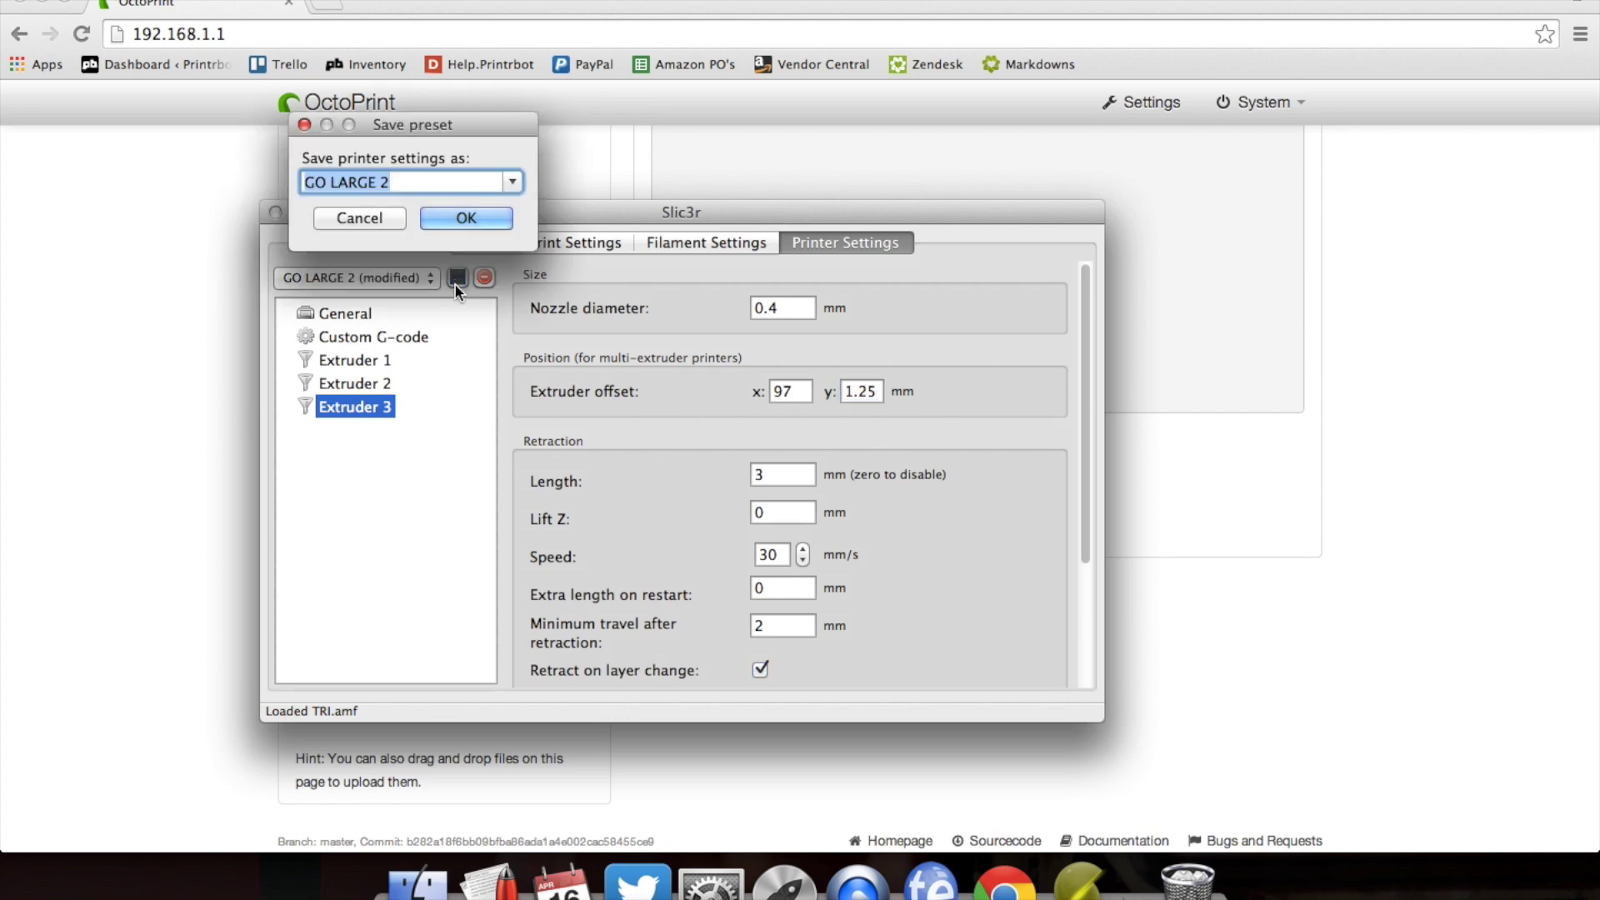
# Save the printer preset as GO LARGE 2 and return to the Plater
pyautogui.click(466, 219)
pyautogui.click(487, 245)
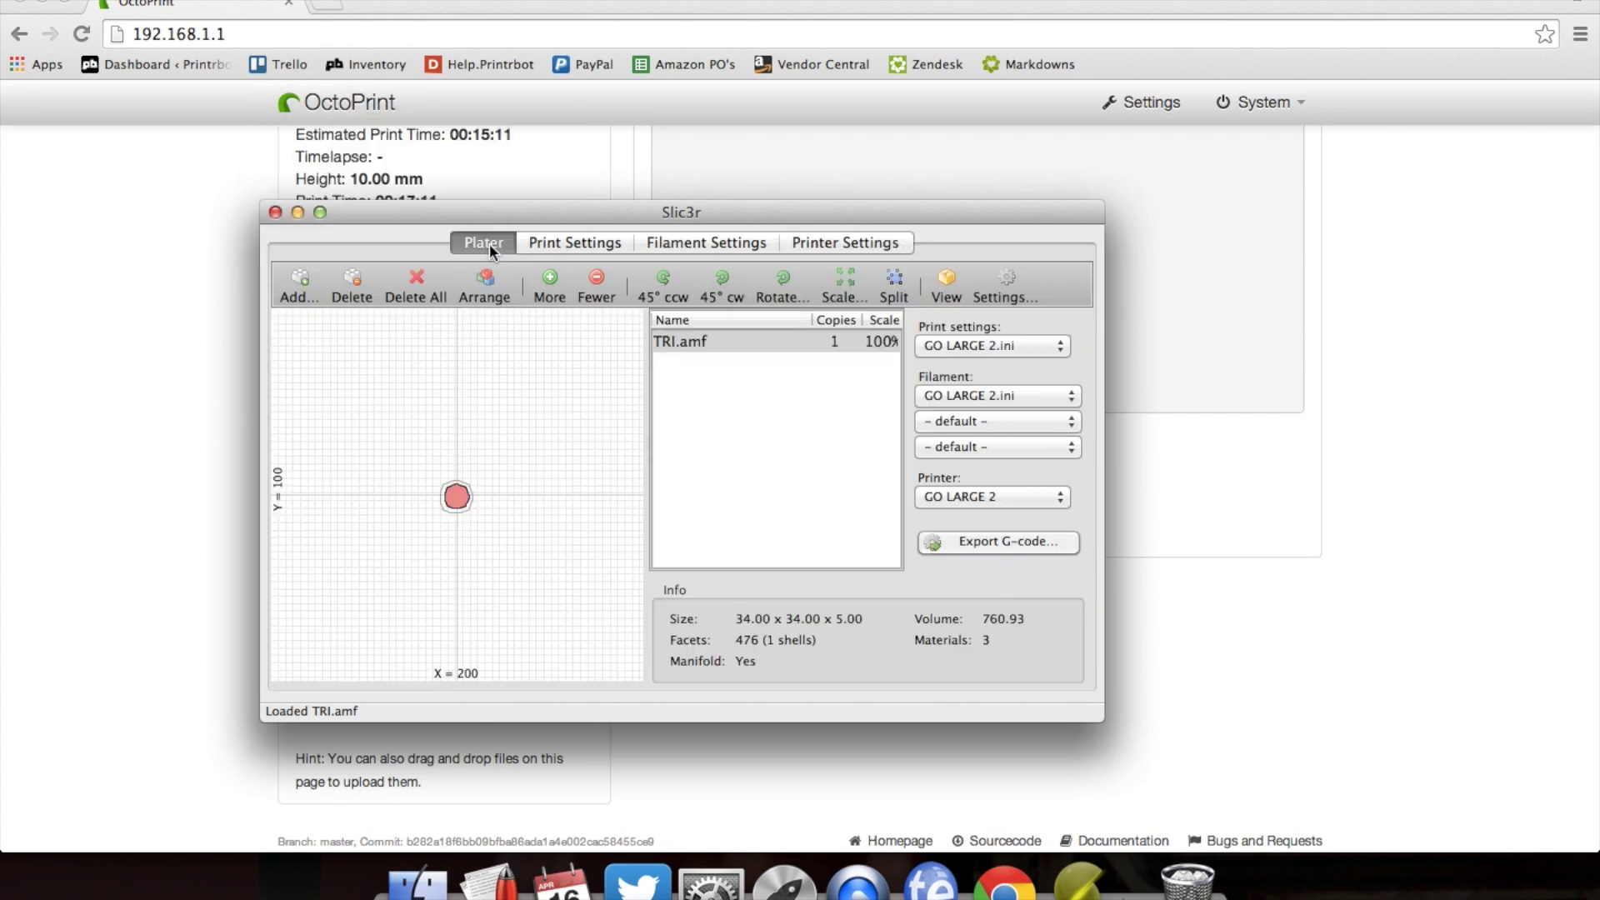
# Export TRI.gcode to the TRI folder, replacing the existing file
pyautogui.click(980, 543)
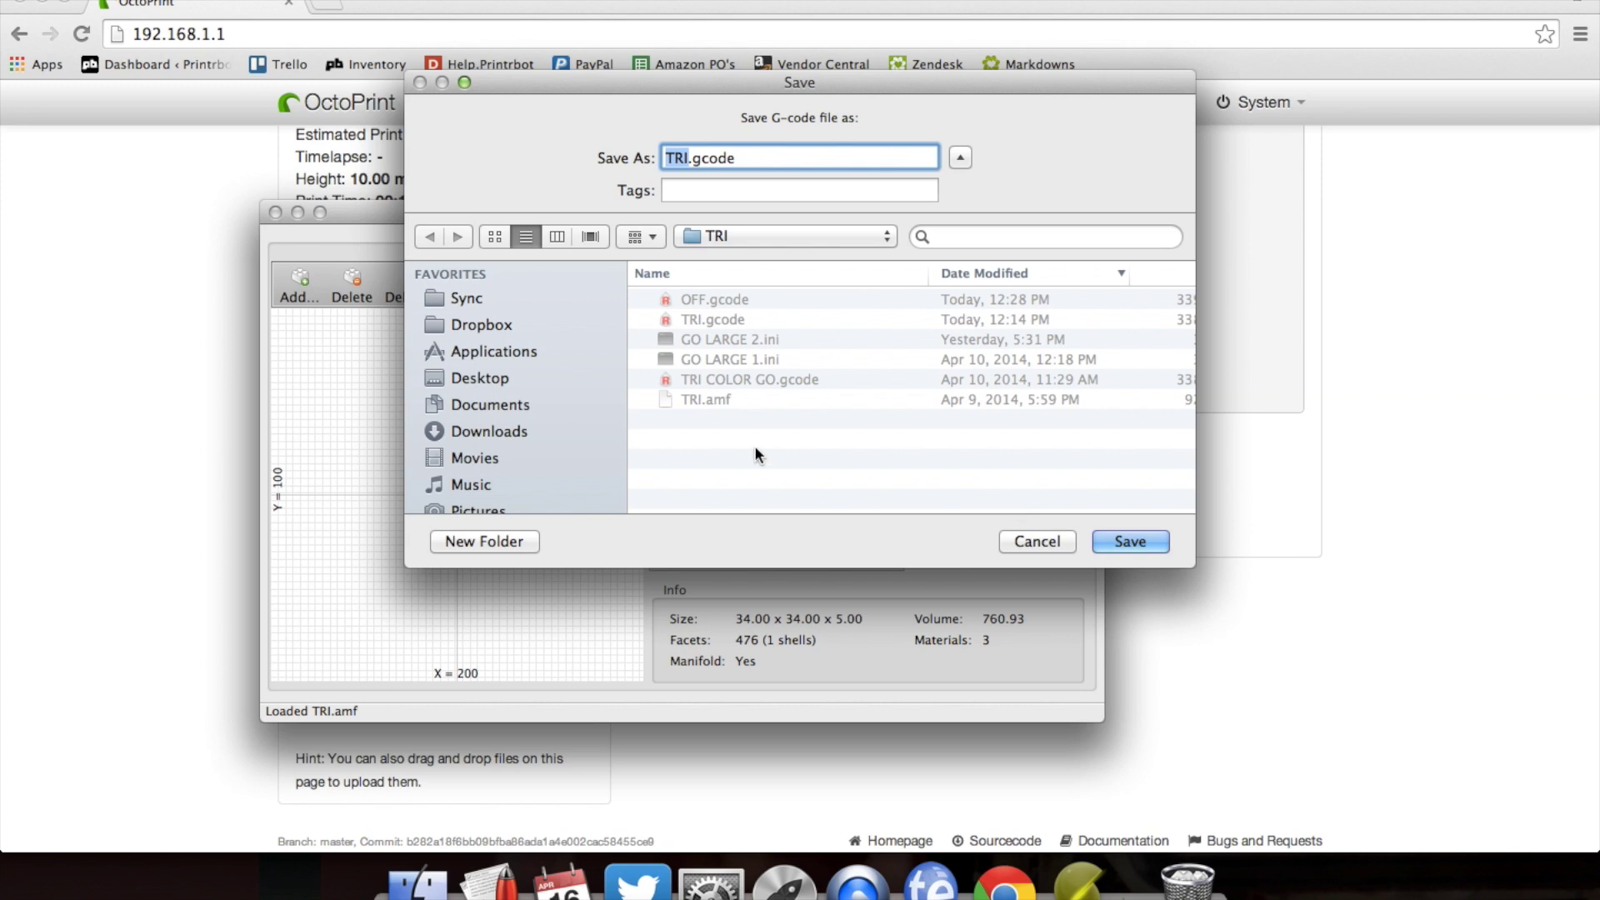
pyautogui.click(1122, 541)
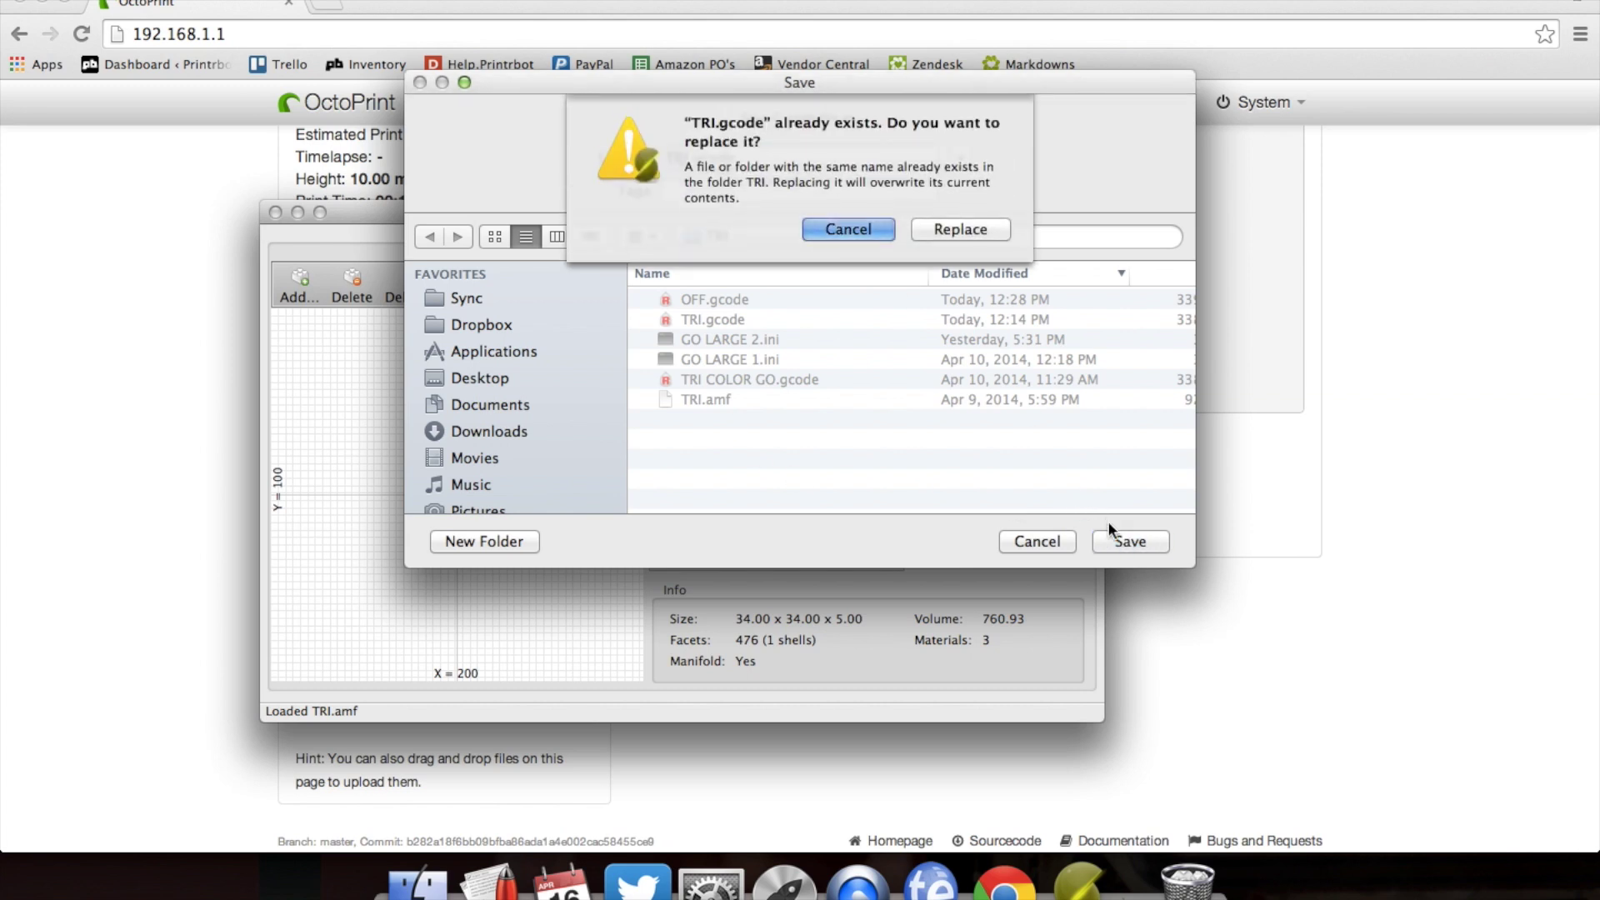
pyautogui.click(951, 232)
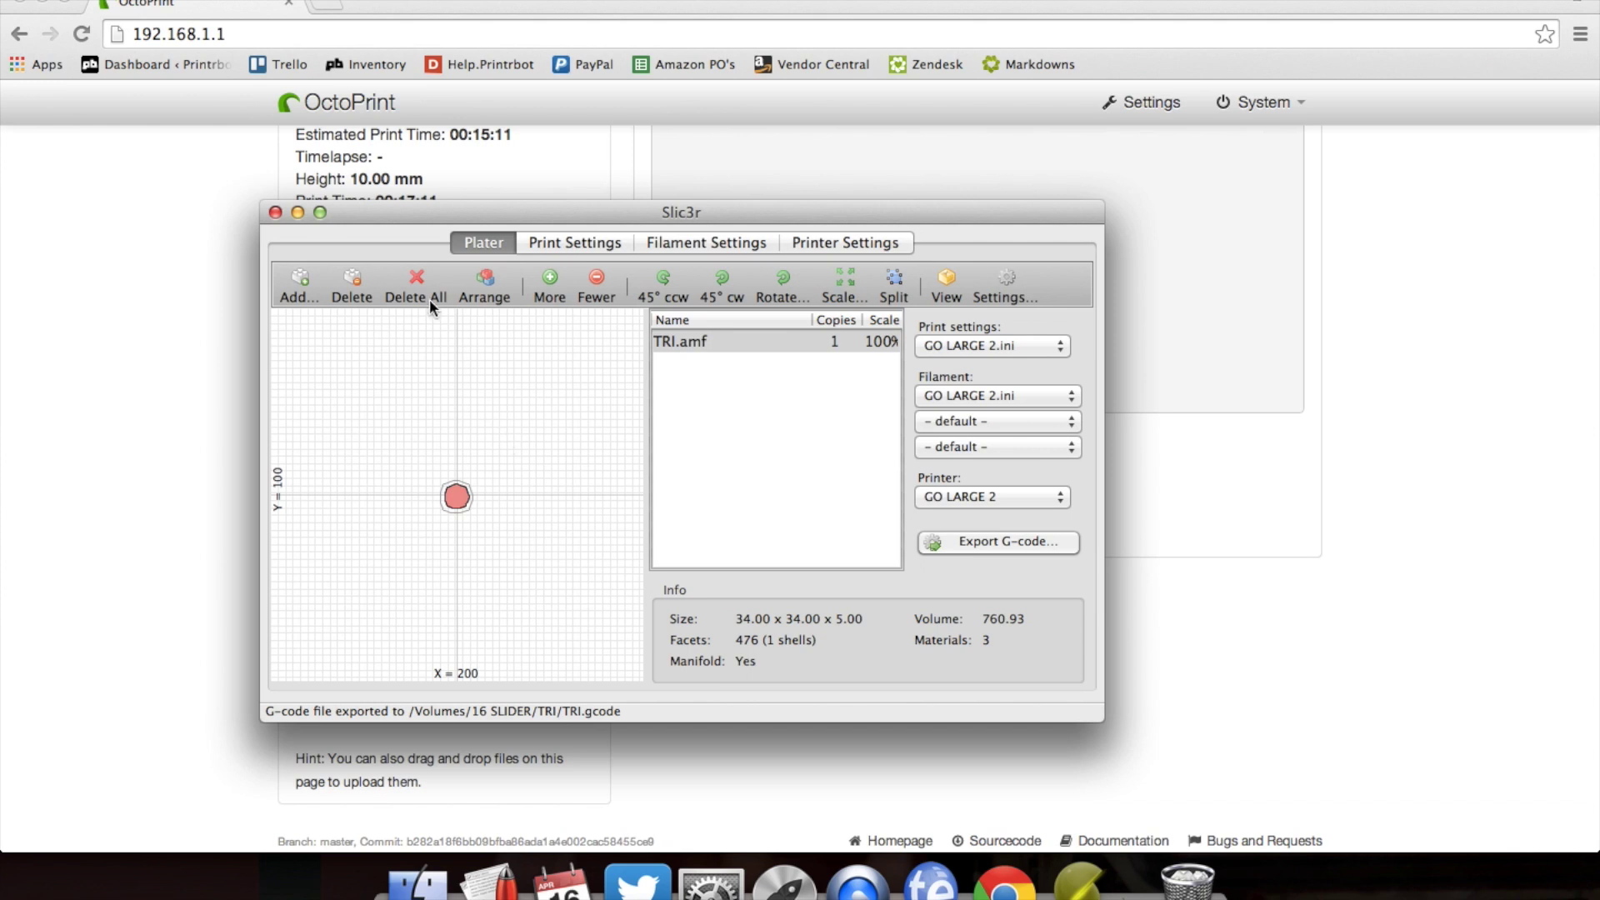
# Hide Slic3r and open a Finder window on the 16 SLIDER drive beside OctoPrint
pyautogui.click(298, 211)
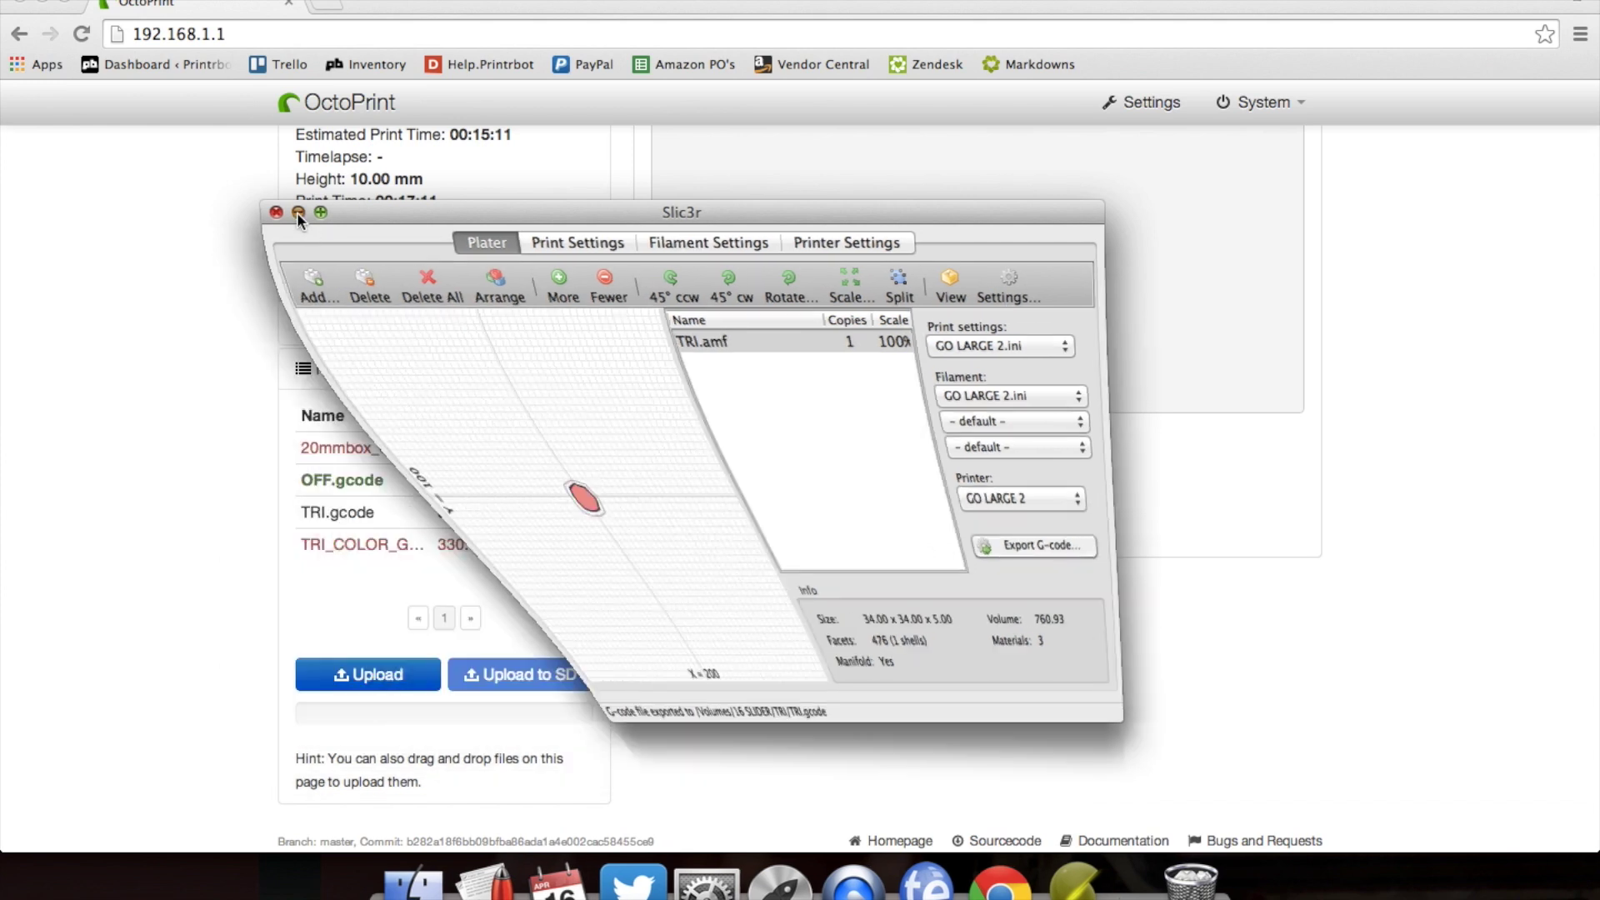
pyautogui.click(385, 883)
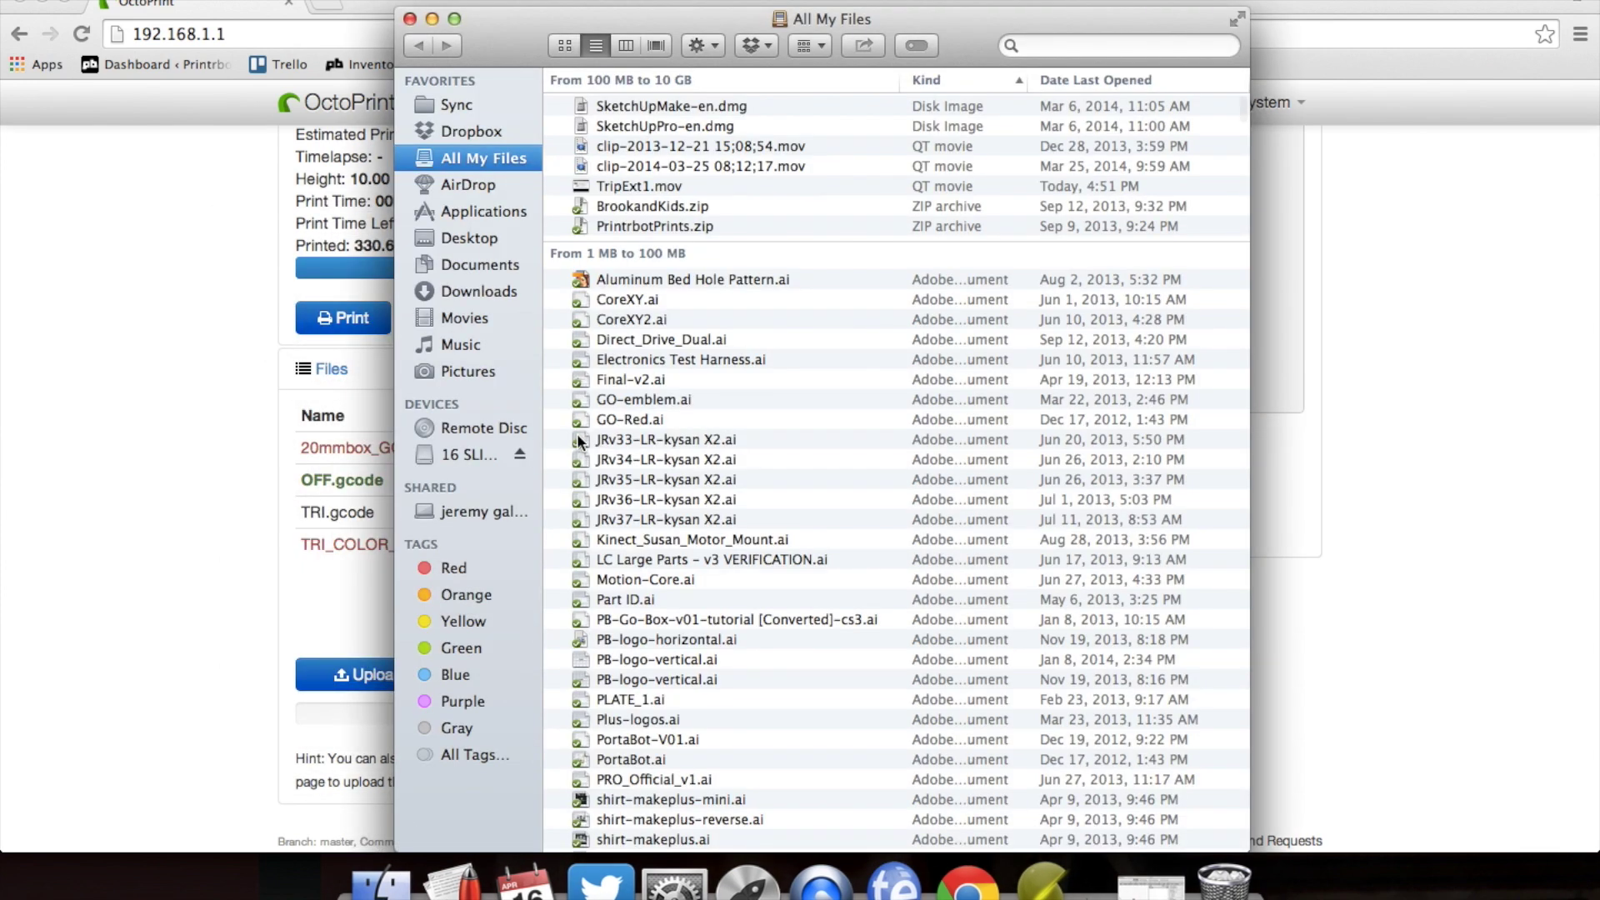
pyautogui.moveTo(586, 32); pyautogui.dragTo(939, 10)
pyautogui.click(815, 445)
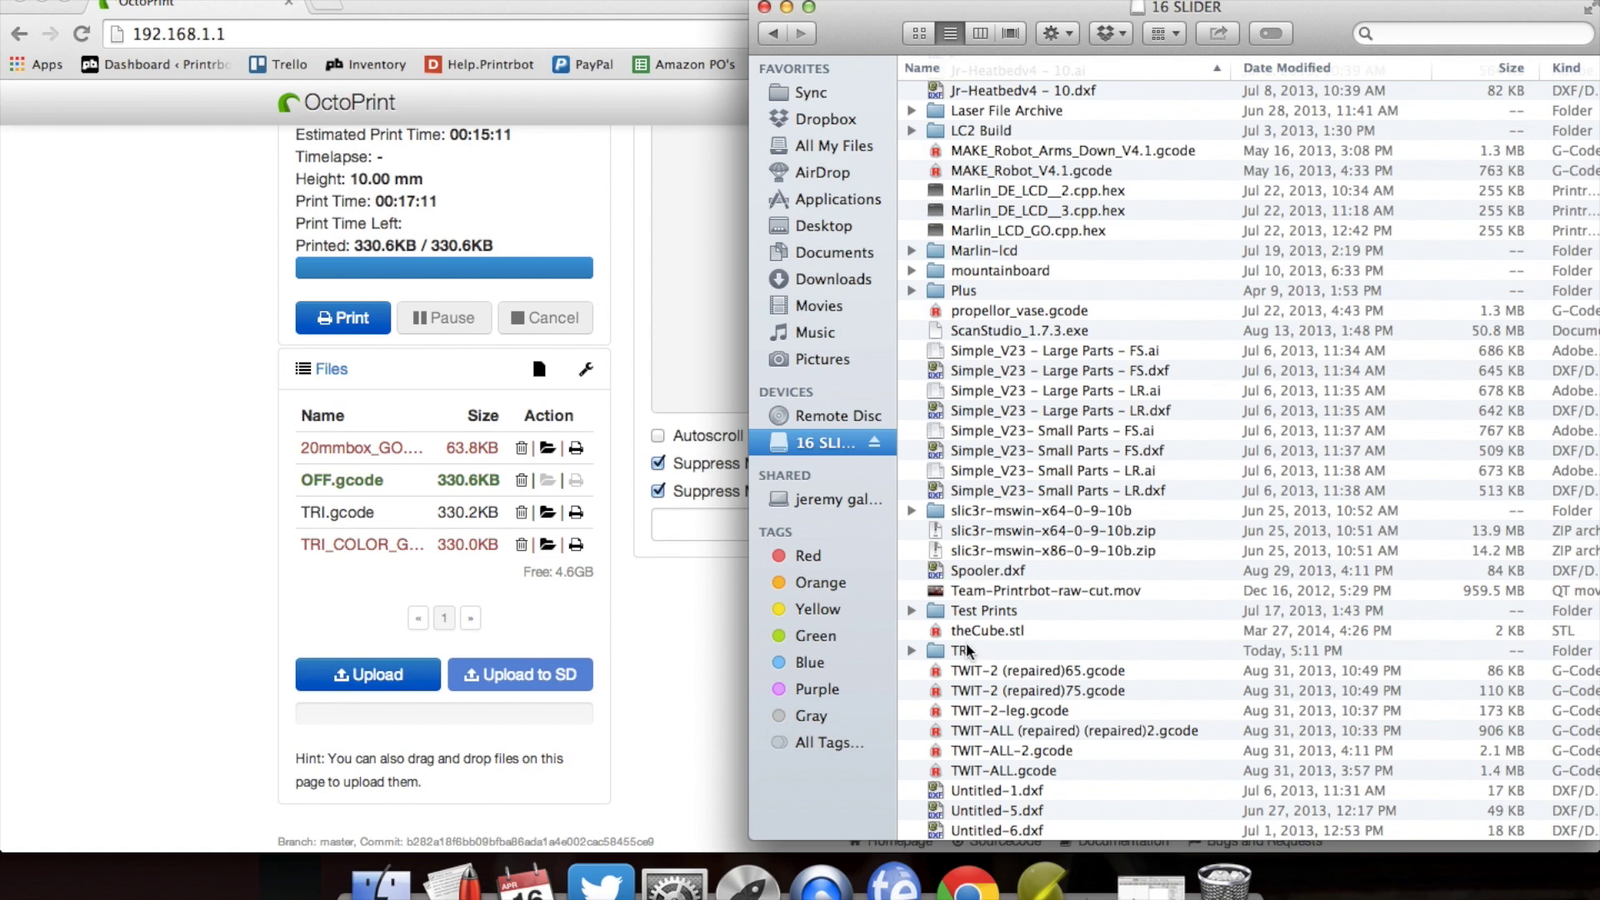
# Open the TRI folder and drop TRI.gcode onto the OctoPrint page to upload it
pyautogui.doubleClick(967, 650)
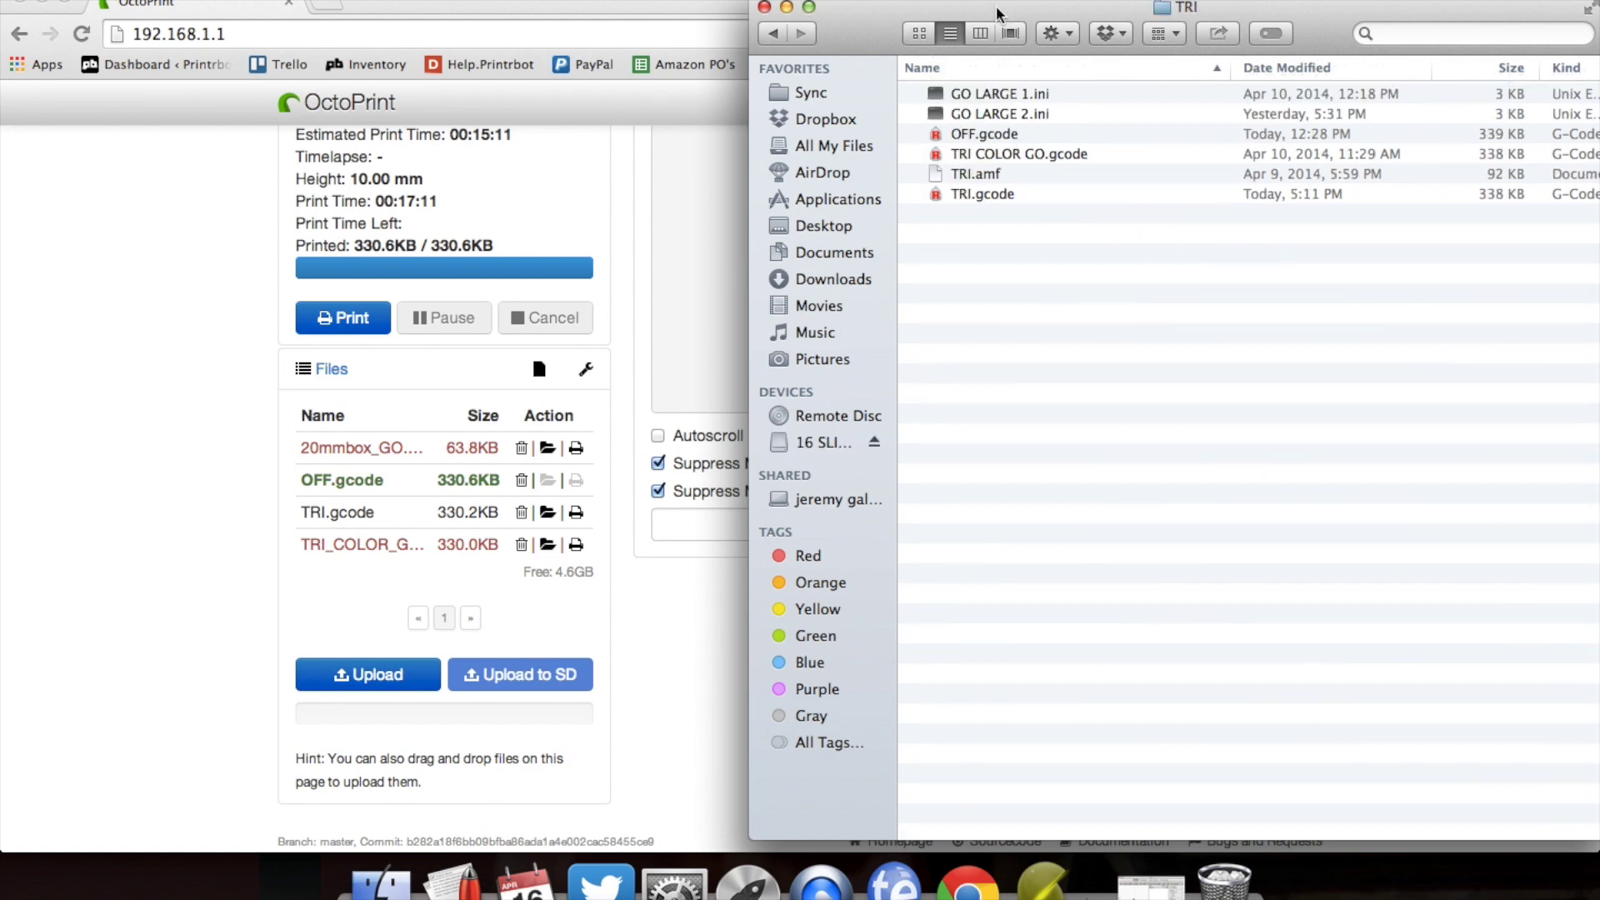
pyautogui.moveTo(997, 13); pyautogui.dragTo(1079, 11)
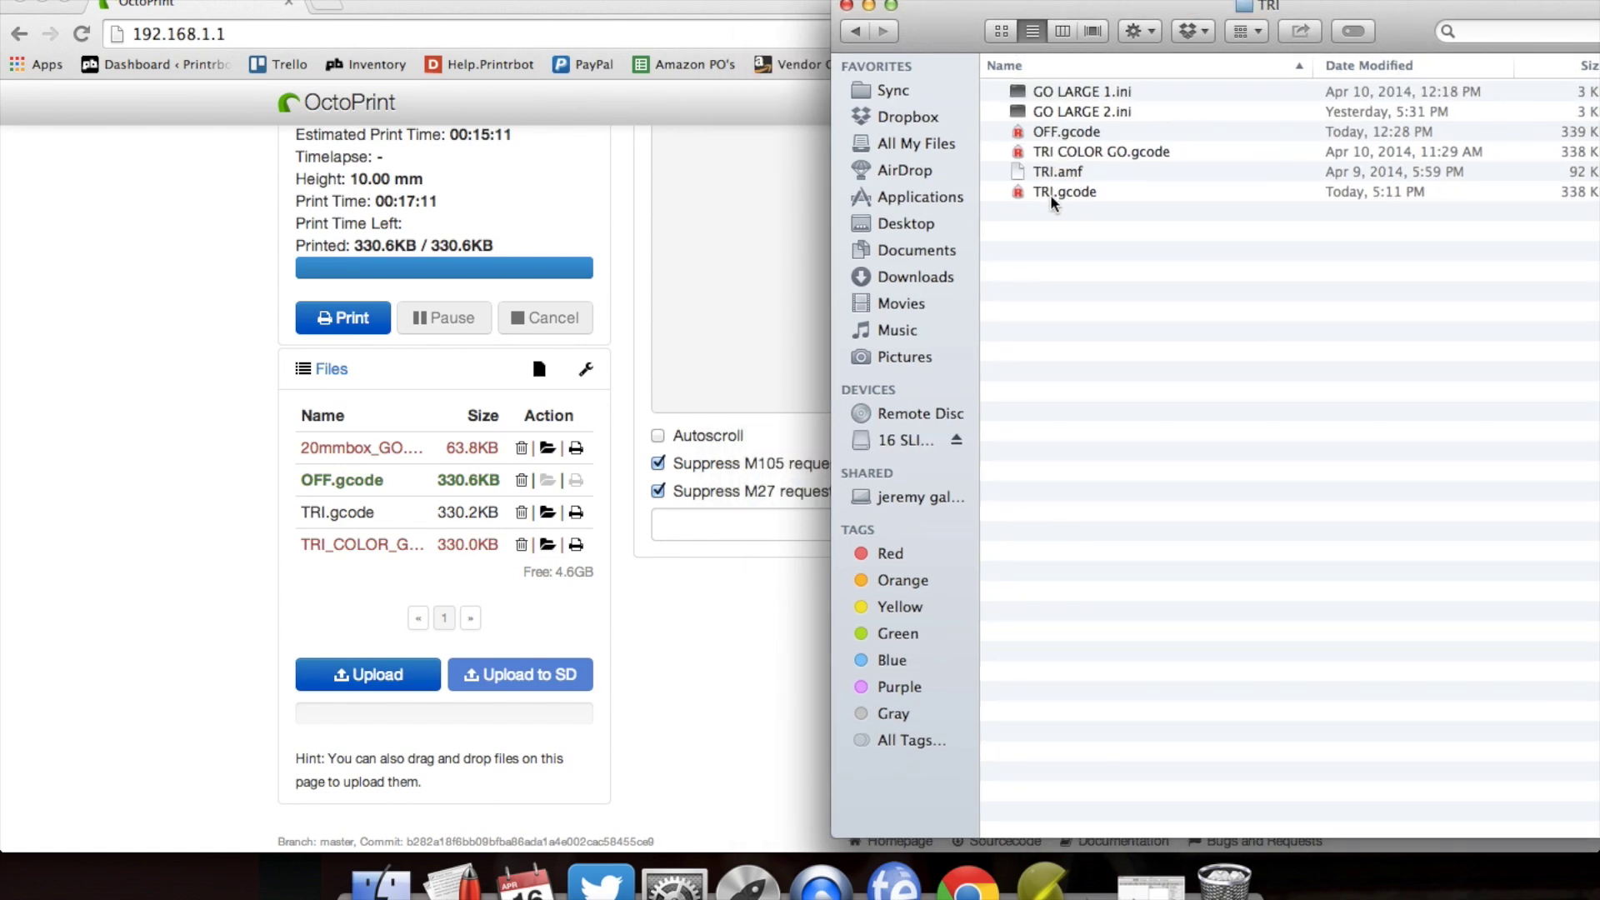
pyautogui.moveTo(1052, 201); pyautogui.dragTo(567, 475)
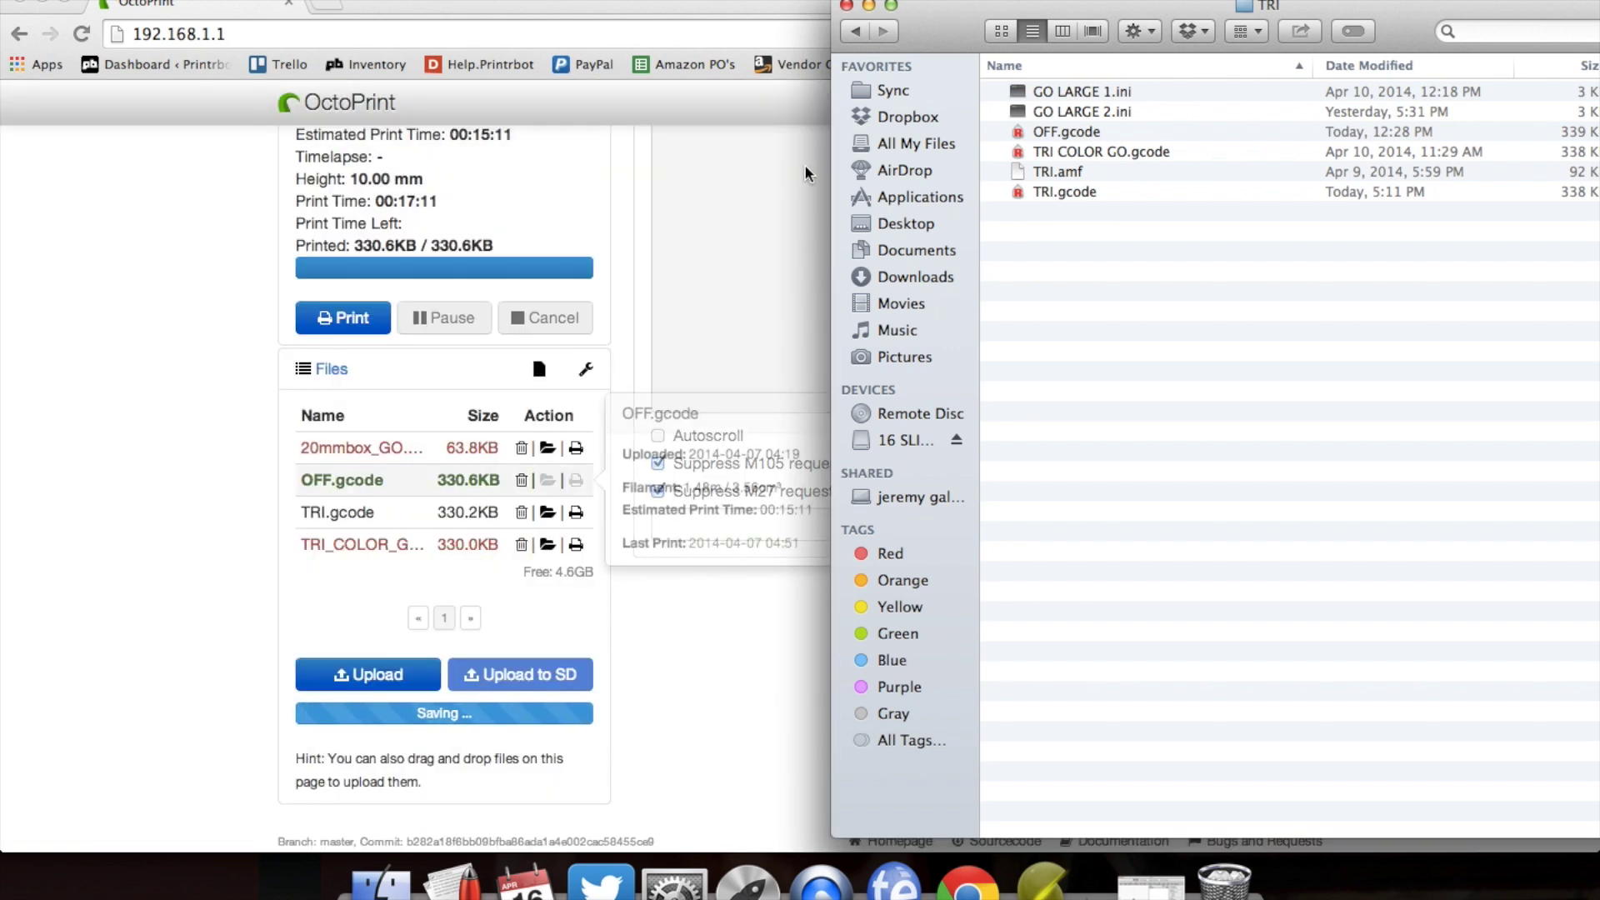
# Minimize Finder and bring up OctoPrint's file list showing the uploaded TRI.gcode
pyautogui.click(868, 7)
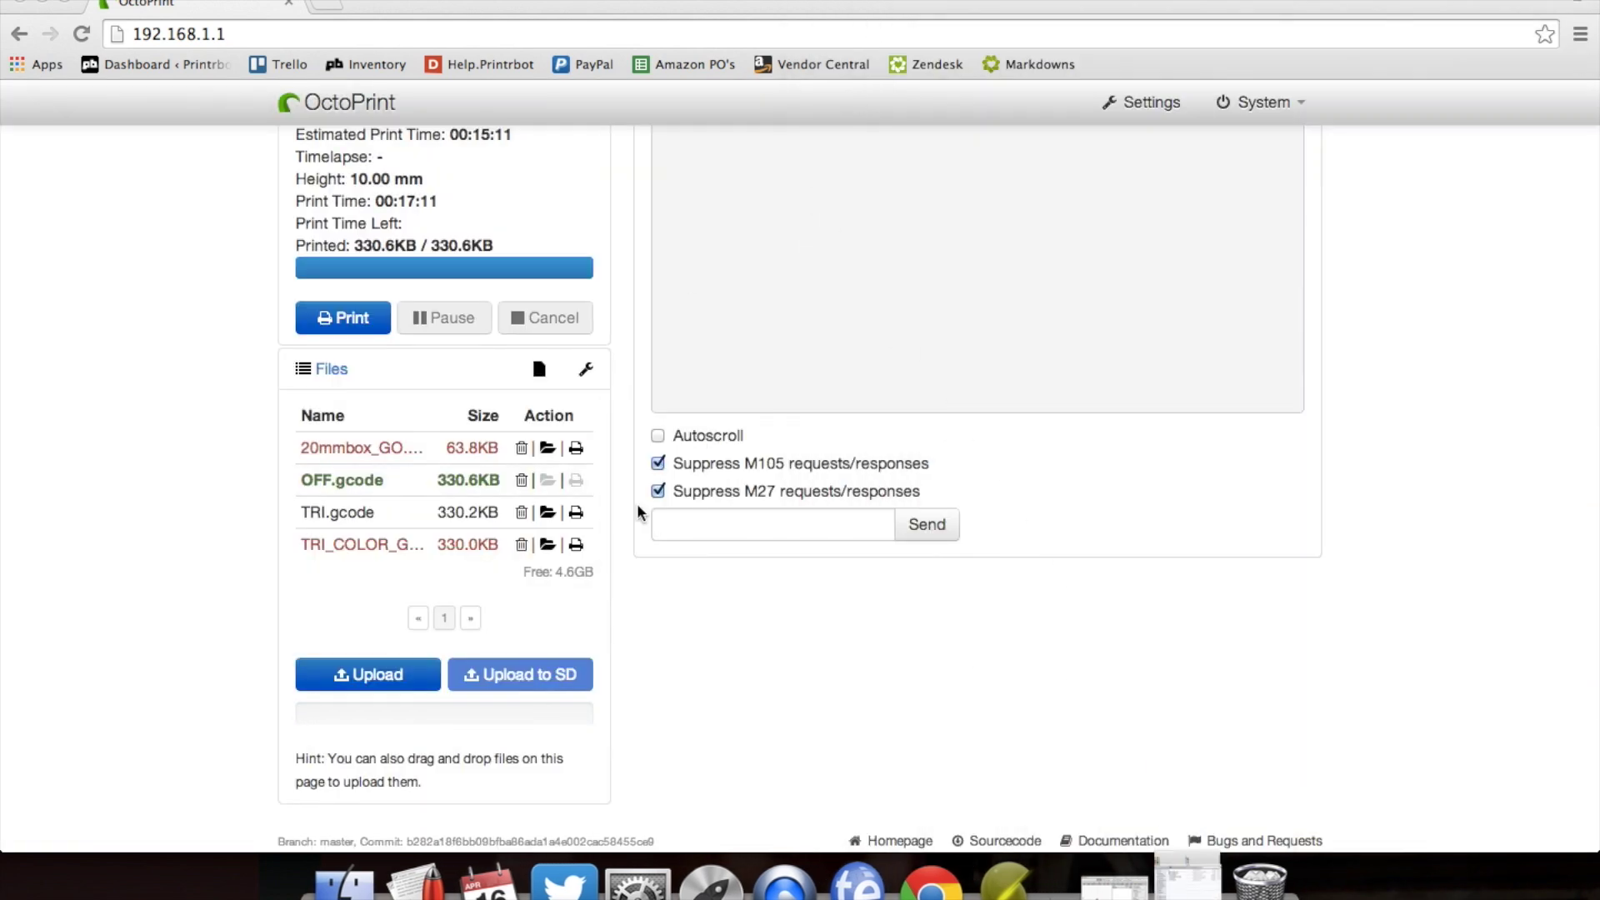
pyautogui.scroll(3, 231, 530)
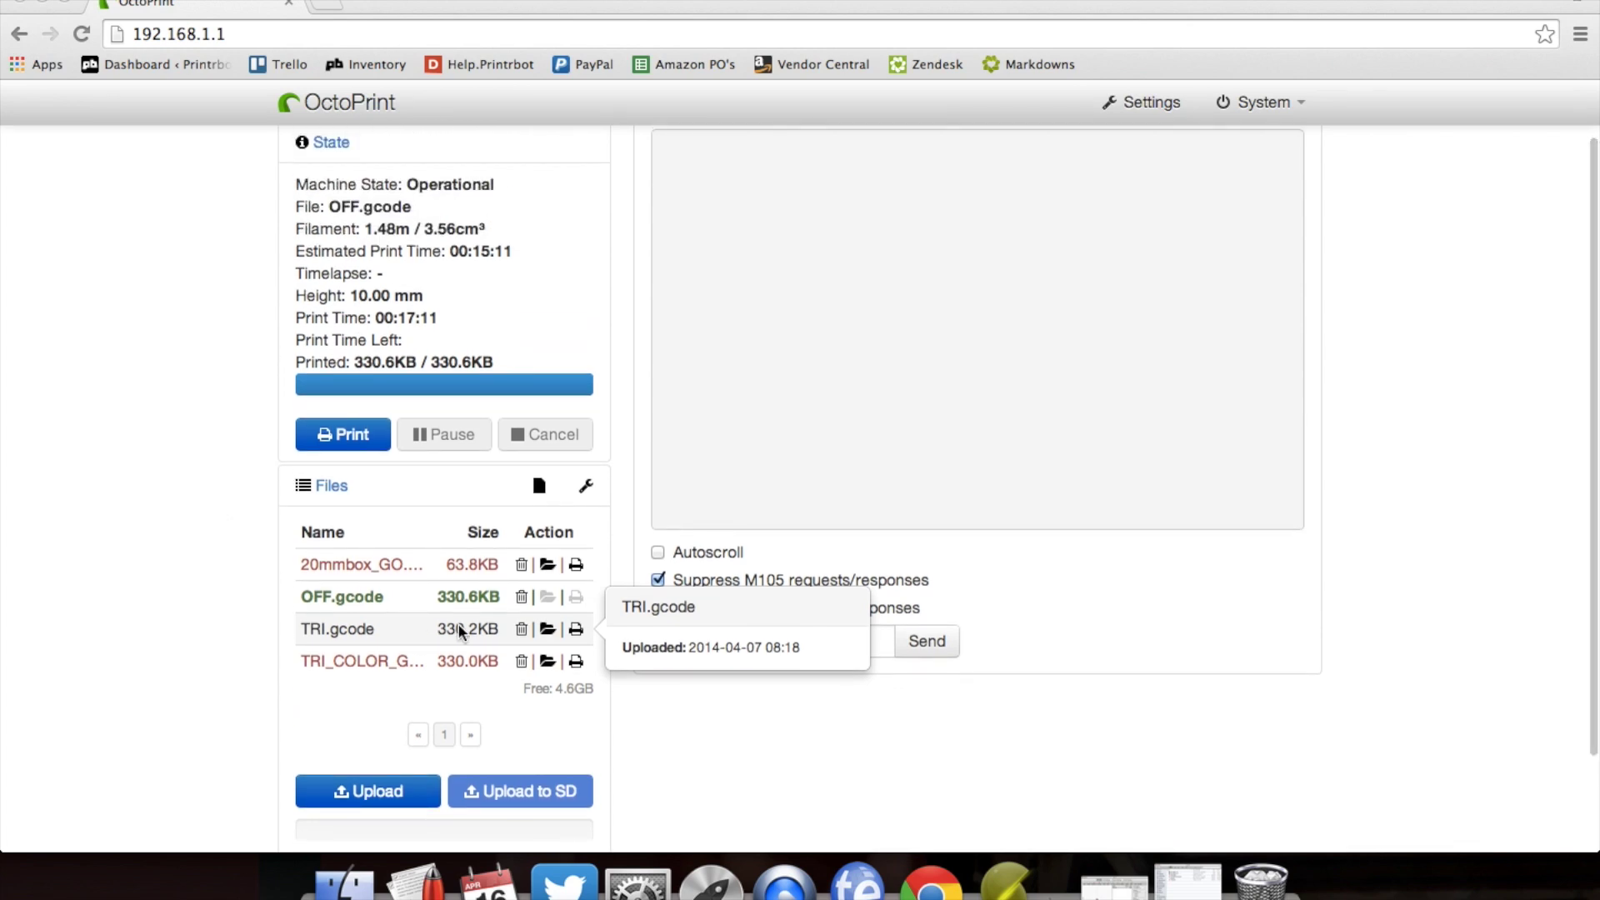
pyautogui.scroll(2, 165, 537)
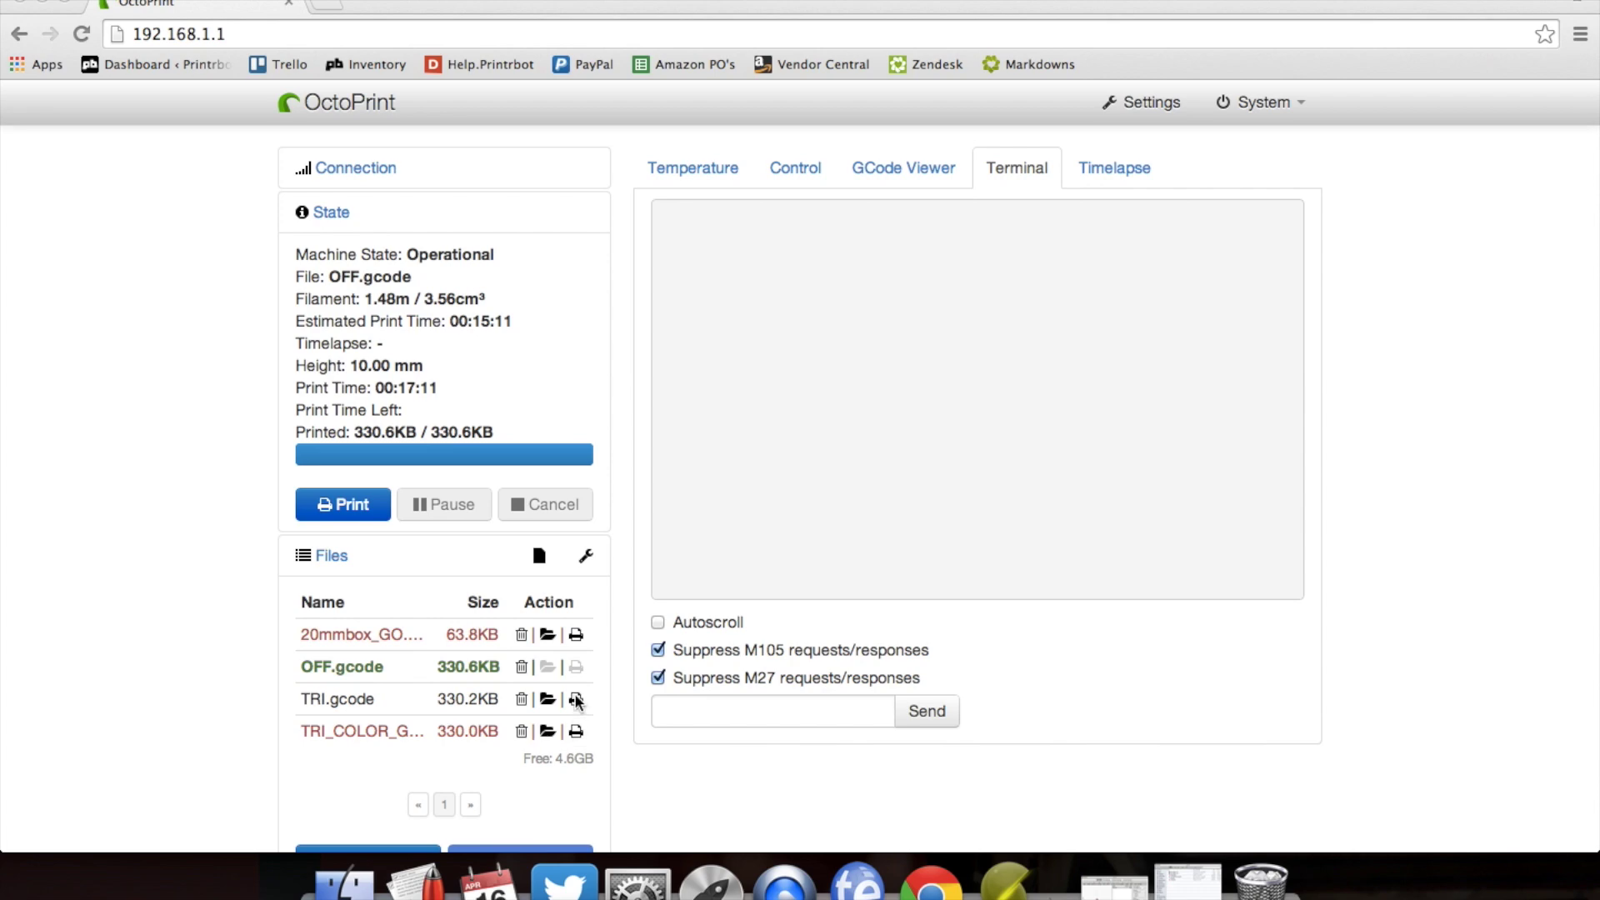
pyautogui.click(576, 699)
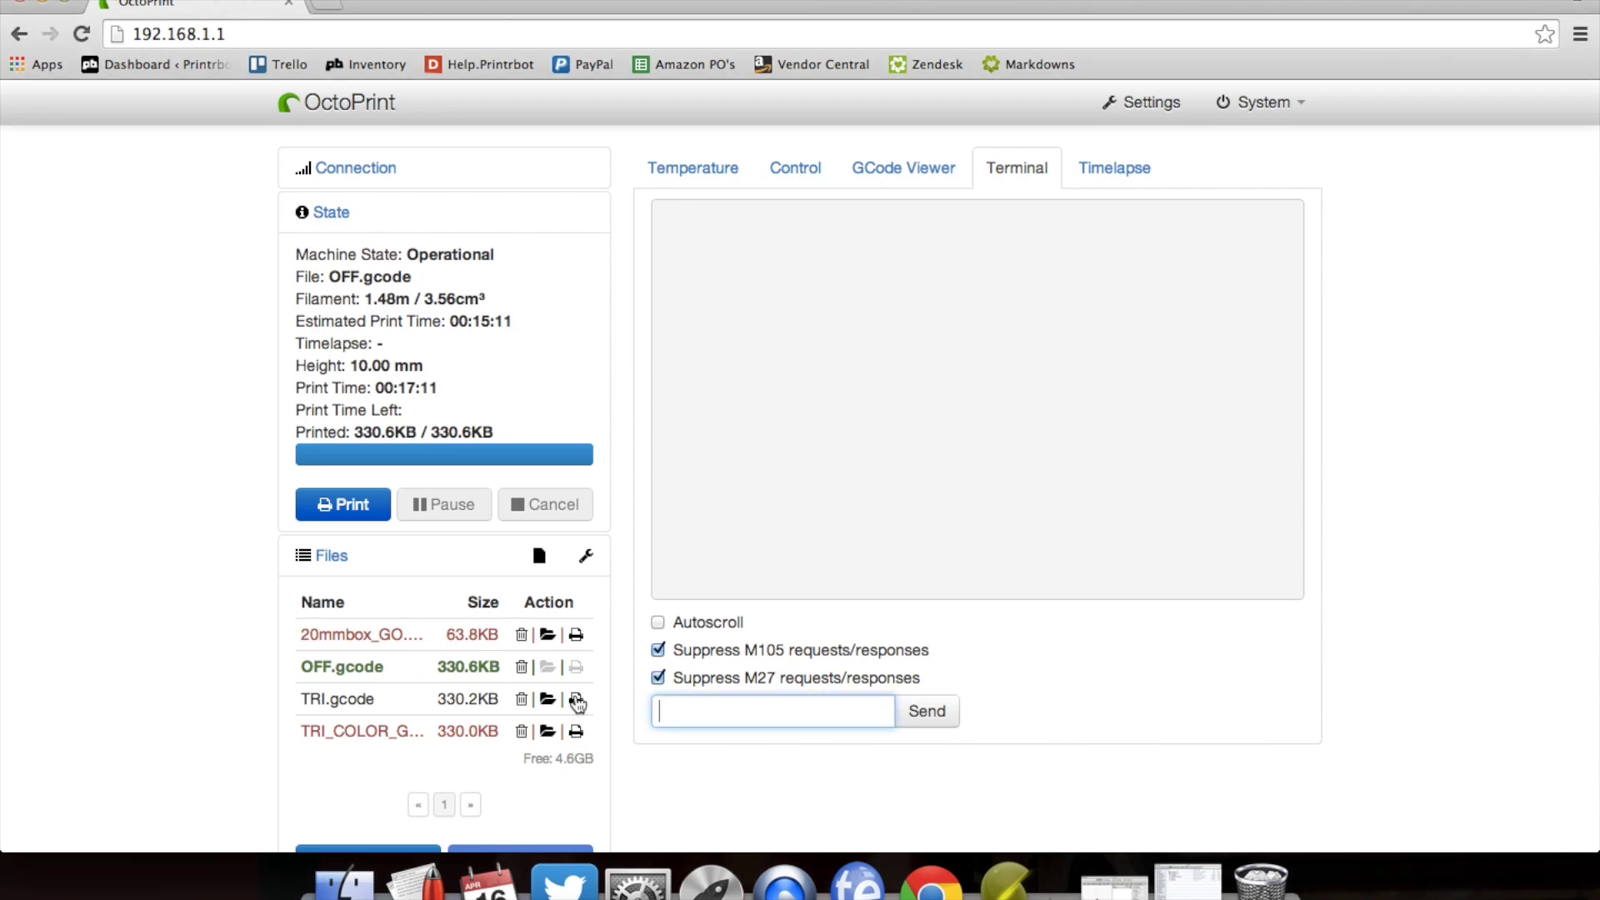